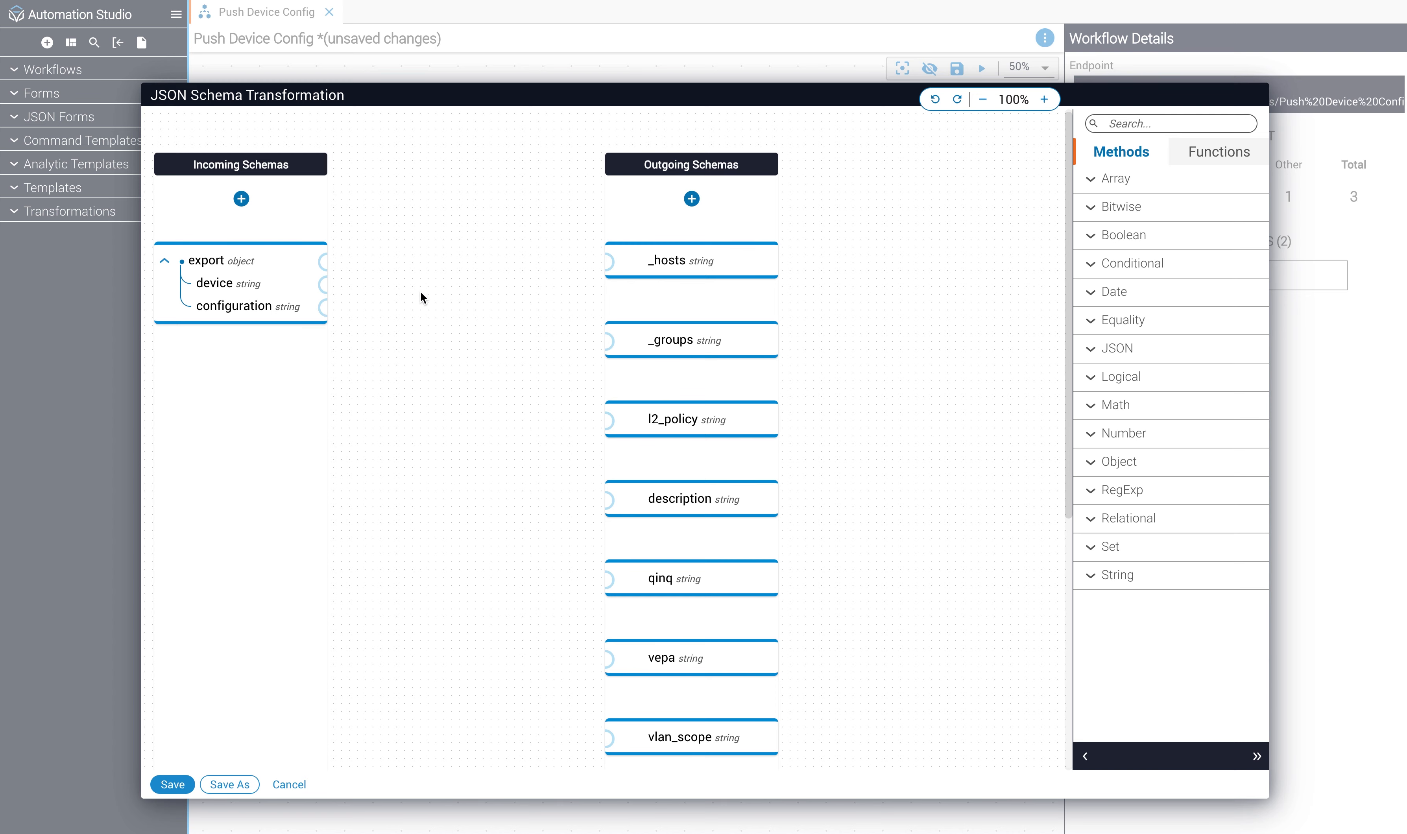
Map the incoming device field to _hosts and configuration to l2_policy, and save the transformation
{"action": "left_click", "coordinate": [323, 284]}
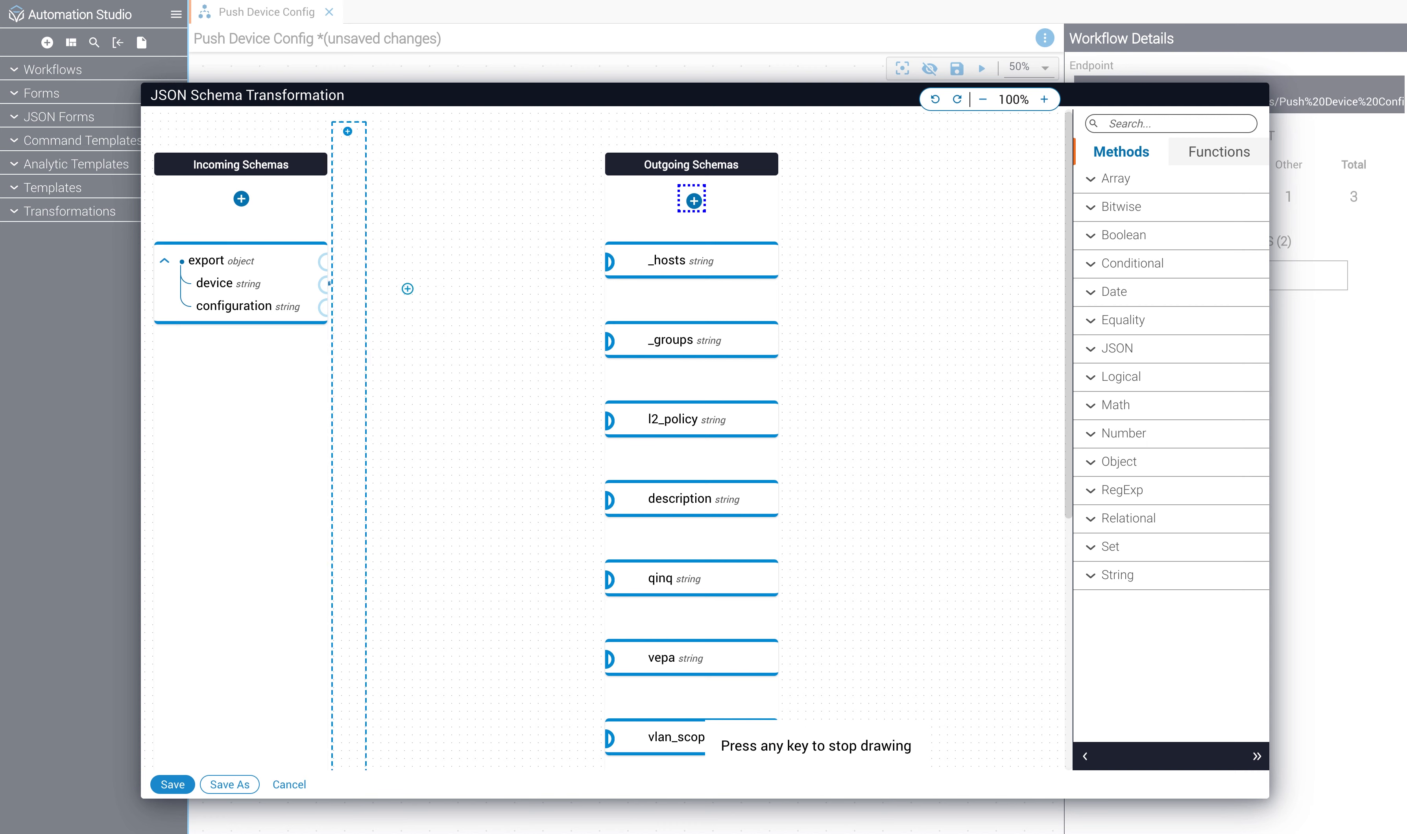
{"action": "left_click", "coordinate": [607, 261]}
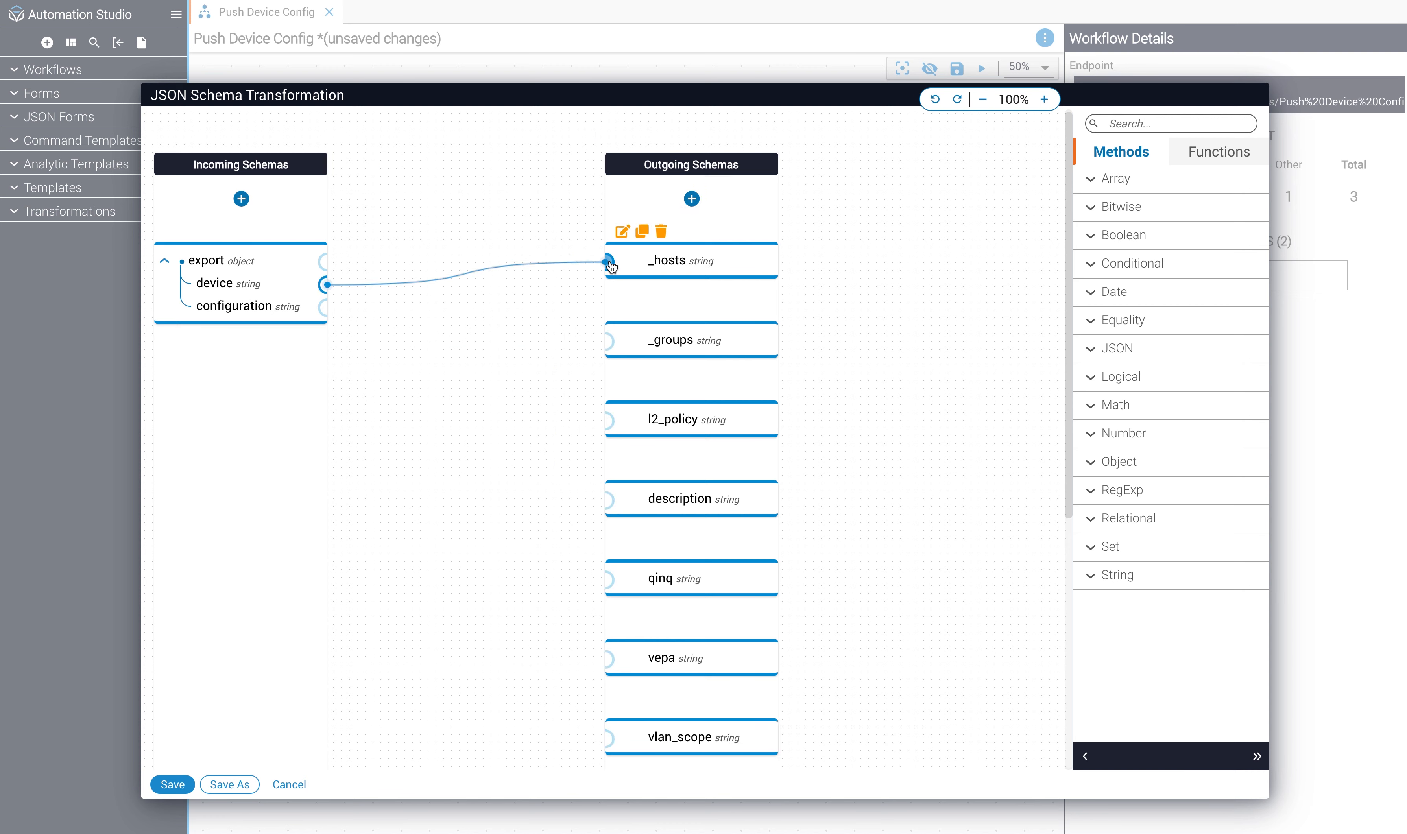
{"action": "left_click", "coordinate": [322, 310]}
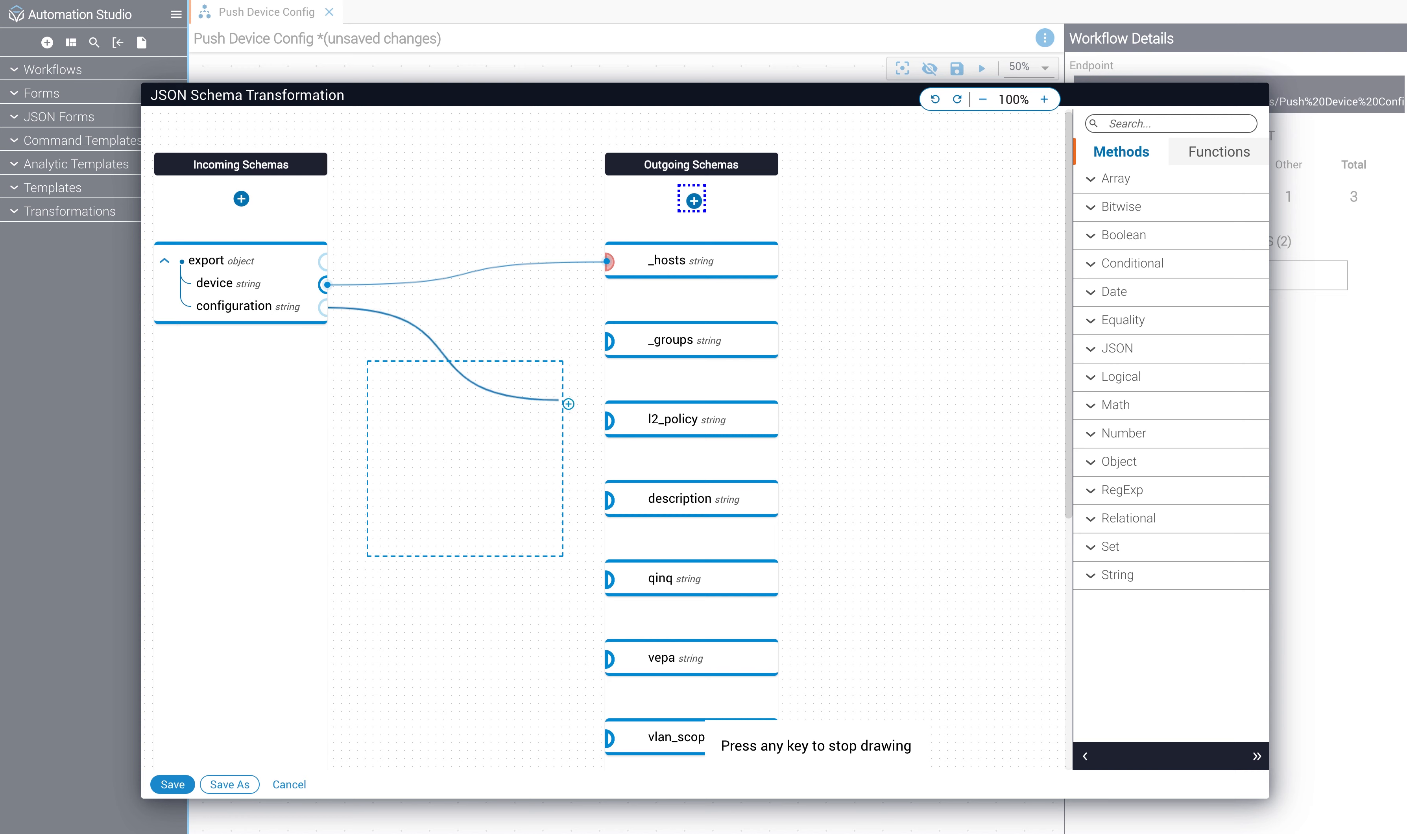
{"action": "left_click", "coordinate": [608, 423]}
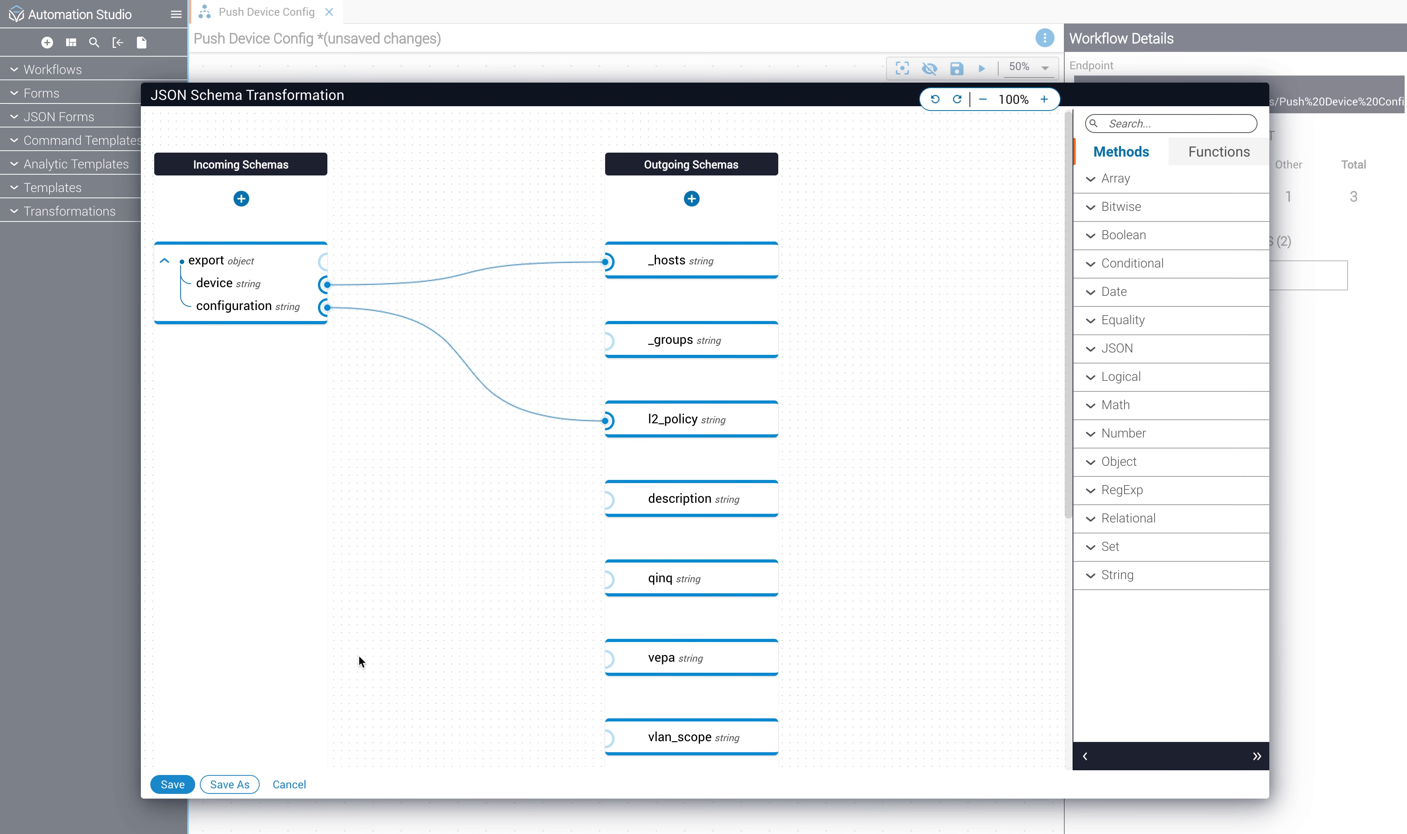
{"action": "left_click", "coordinate": [172, 785]}
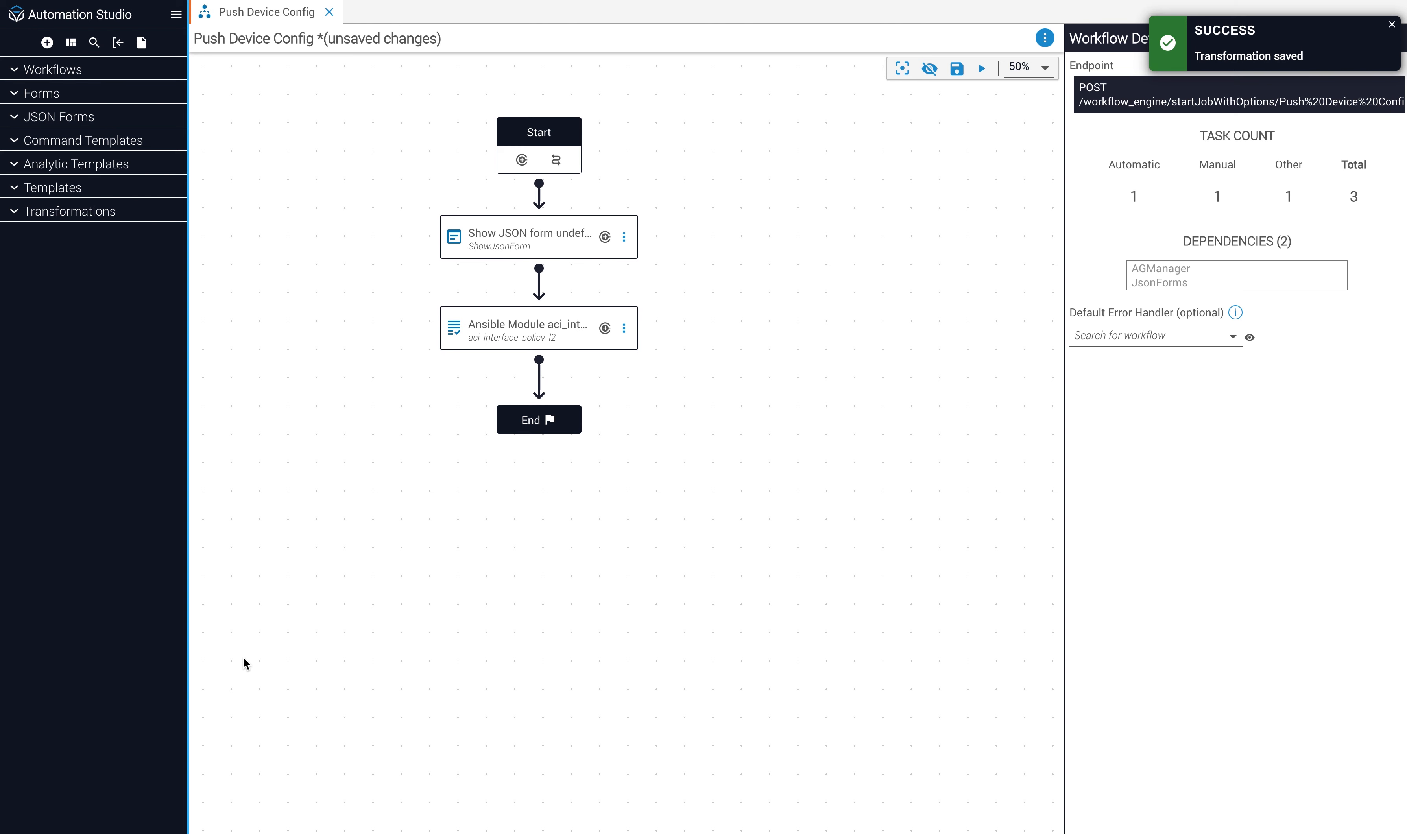
Check the reference tasks of the l2_policy and _hosts variables on the aci_interface_policy_l2 Ansible task
{"action": "left_click", "coordinate": [515, 336]}
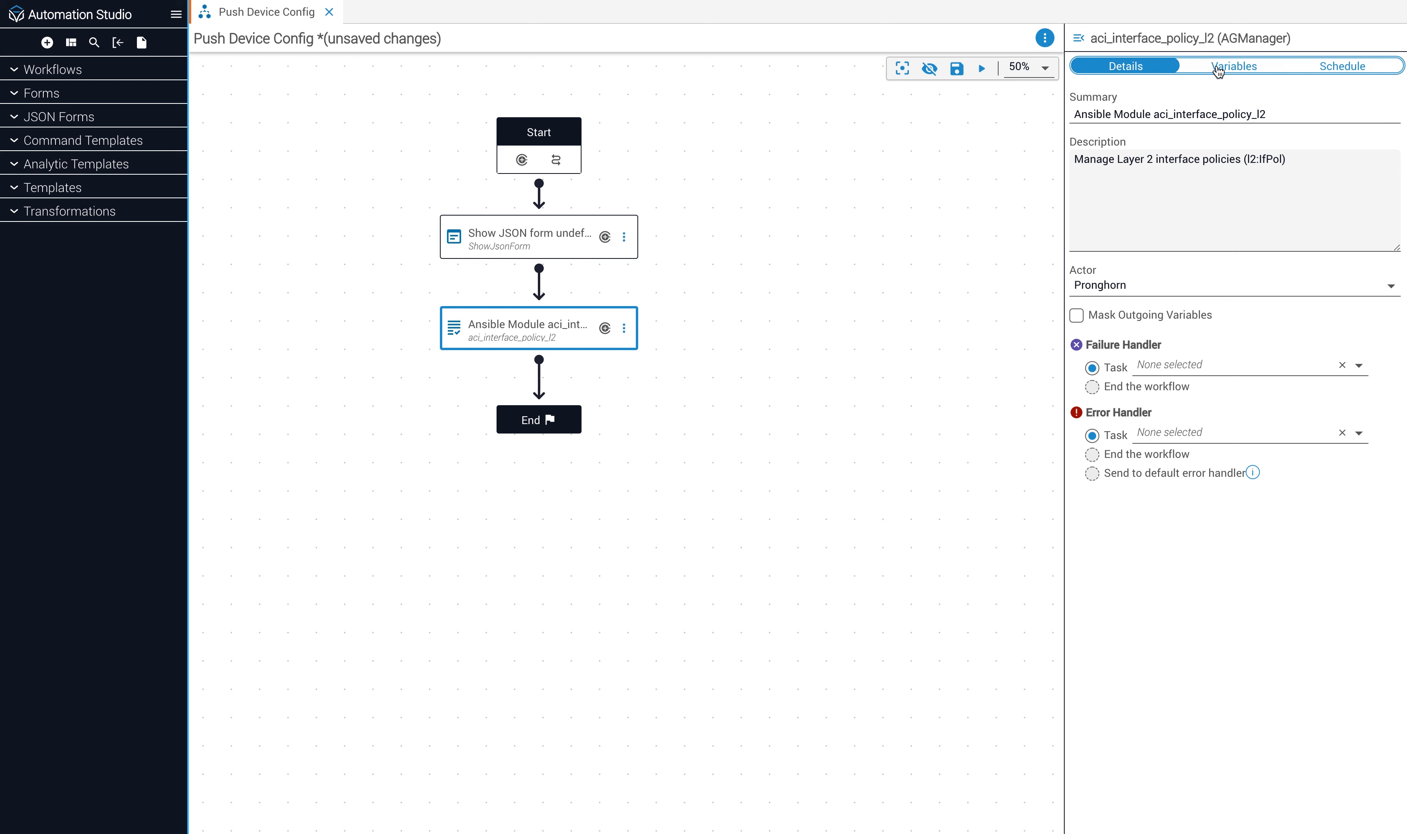
{"action": "left_click", "coordinate": [1219, 70]}
{"action": "left_click", "coordinate": [1113, 222]}
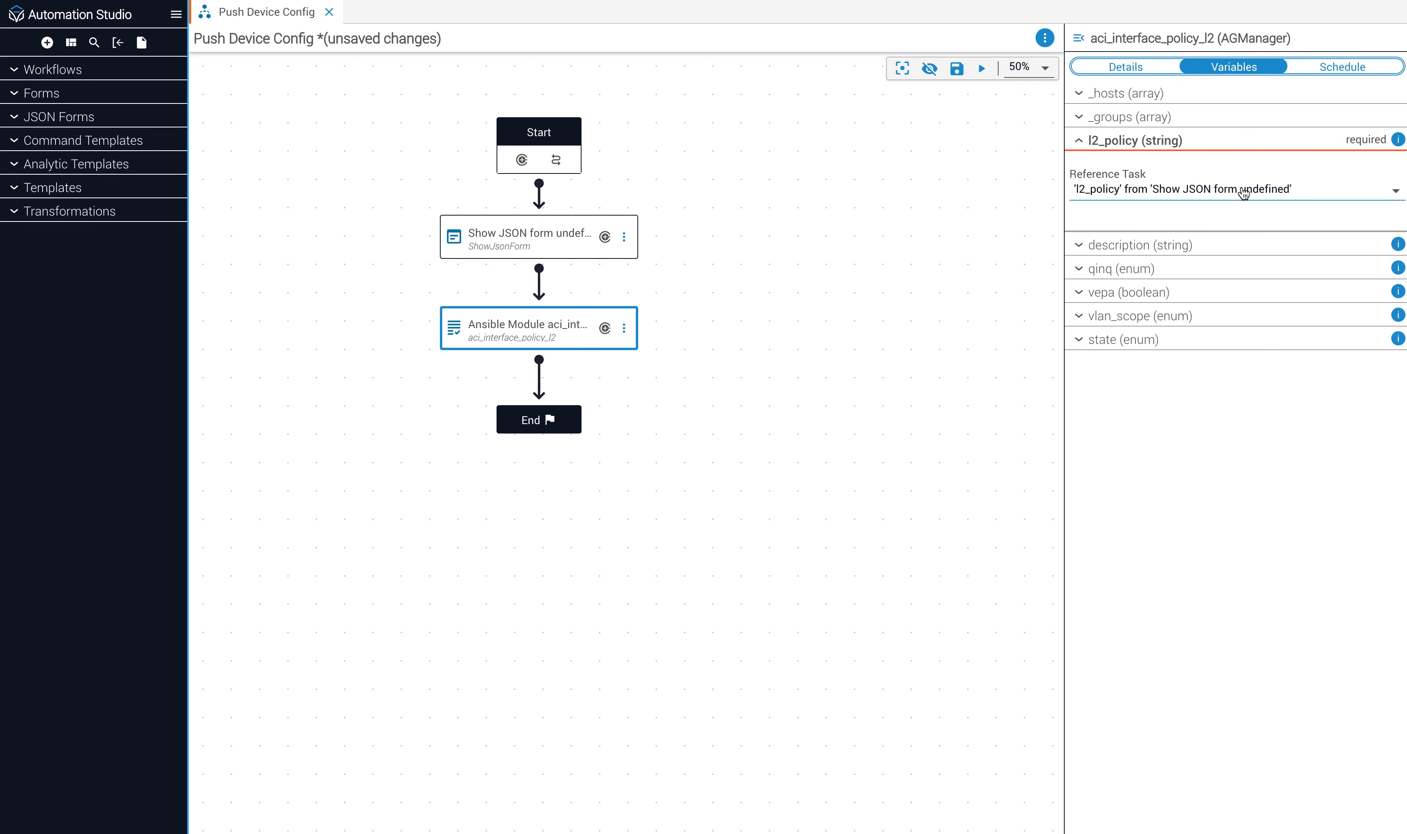
{"action": "left_click", "coordinate": [1105, 94]}
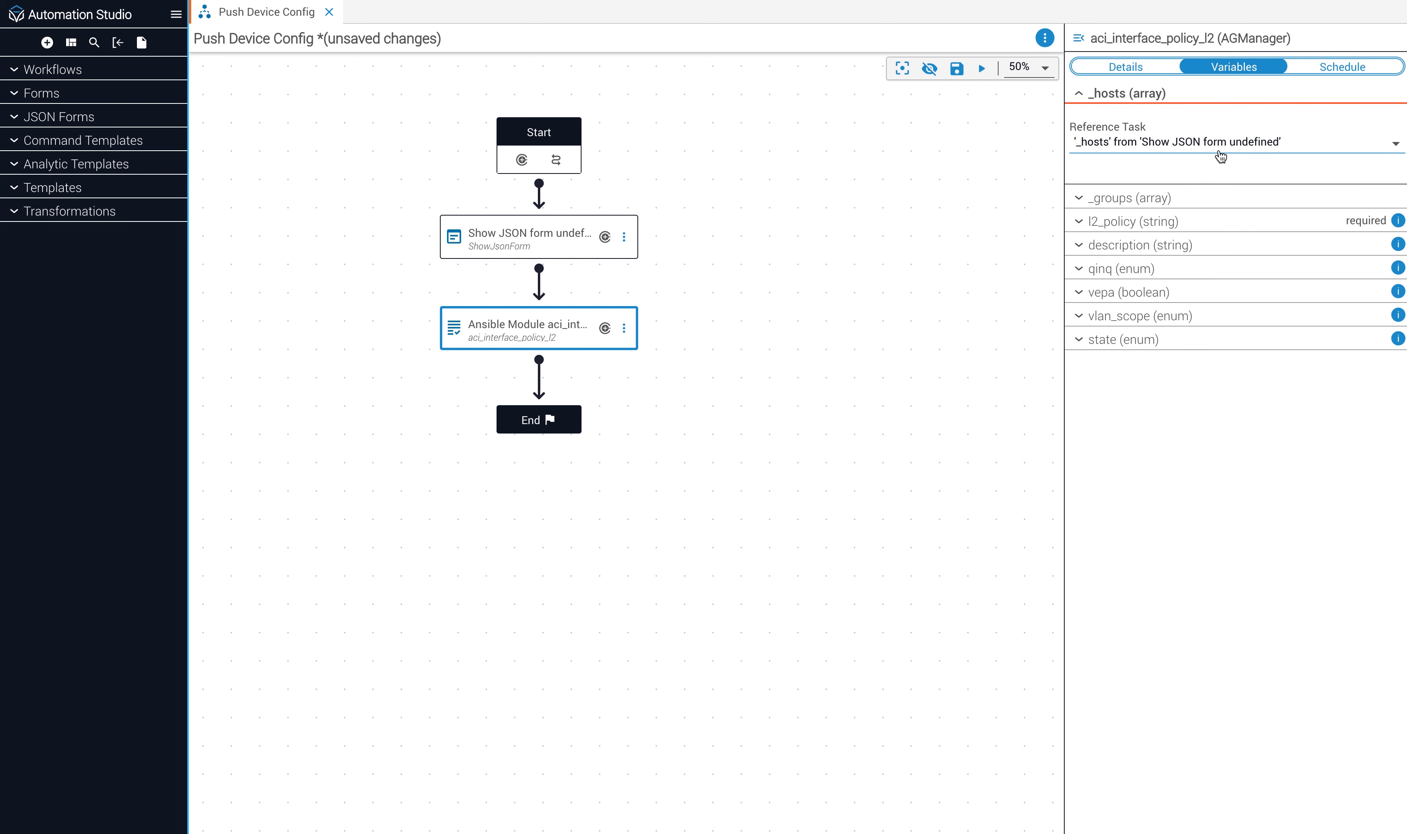
{"action": "left_click", "coordinate": [1078, 95]}
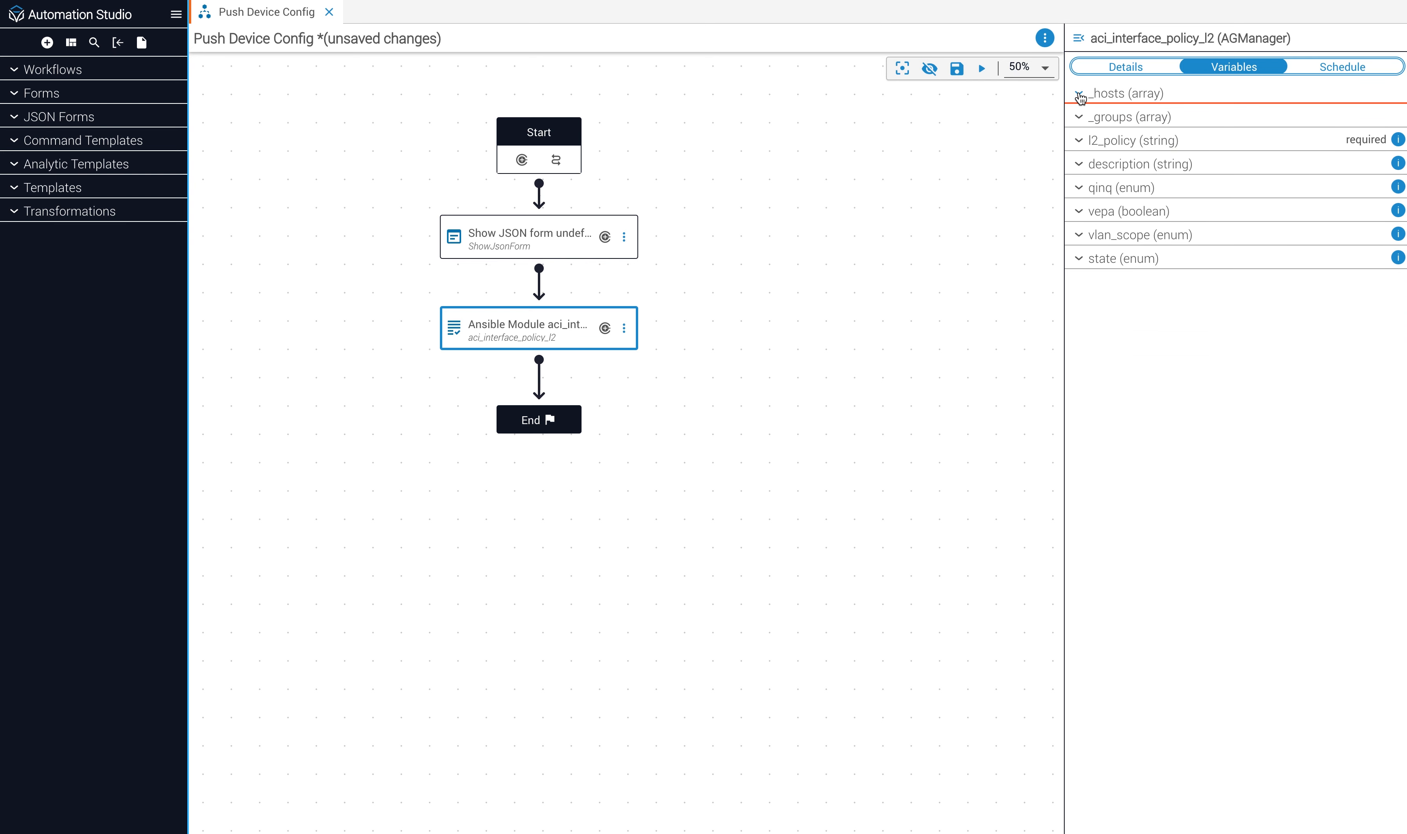
{"action": "left_click", "coordinate": [1125, 72]}
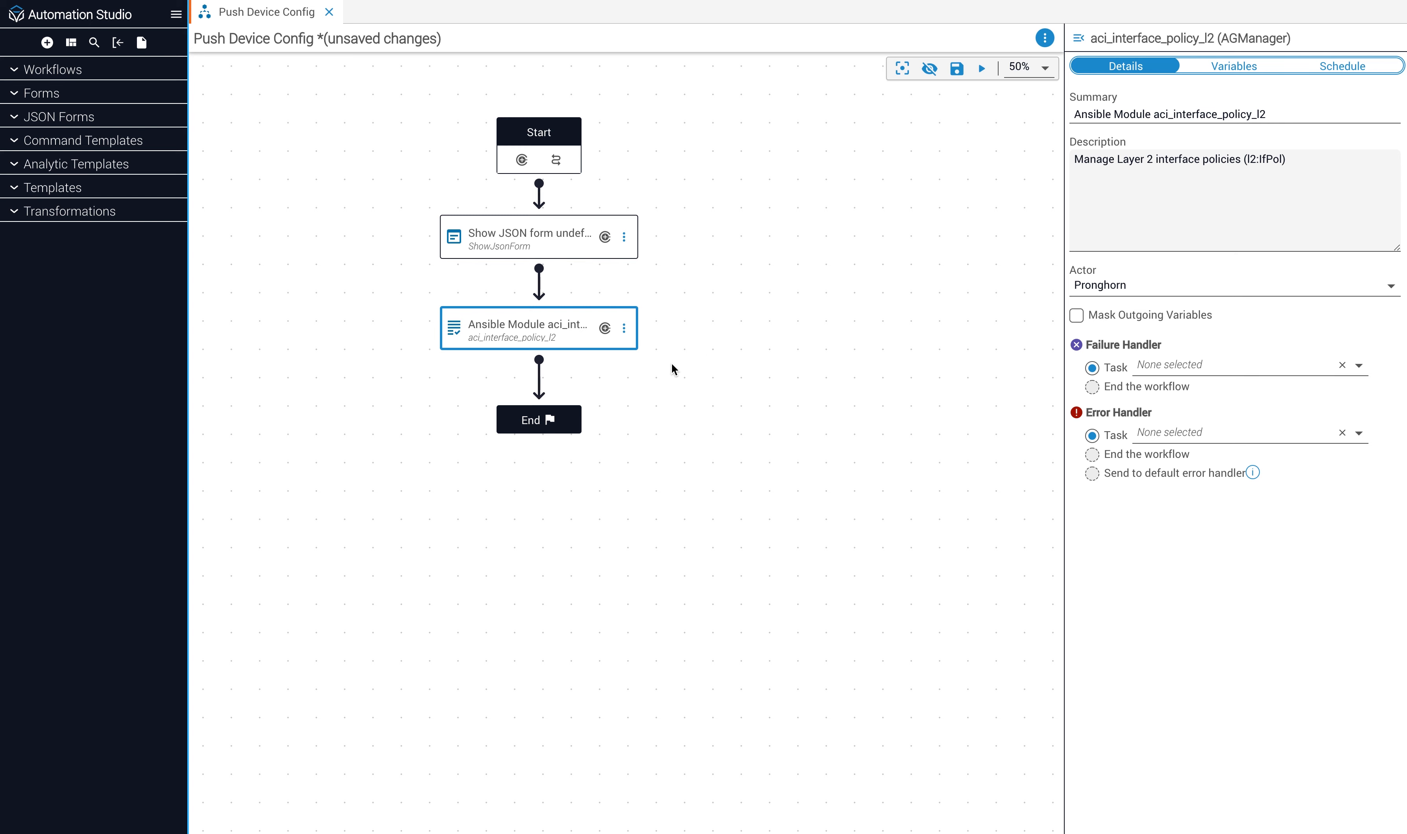
{"action": "left_click", "coordinate": [687, 392]}
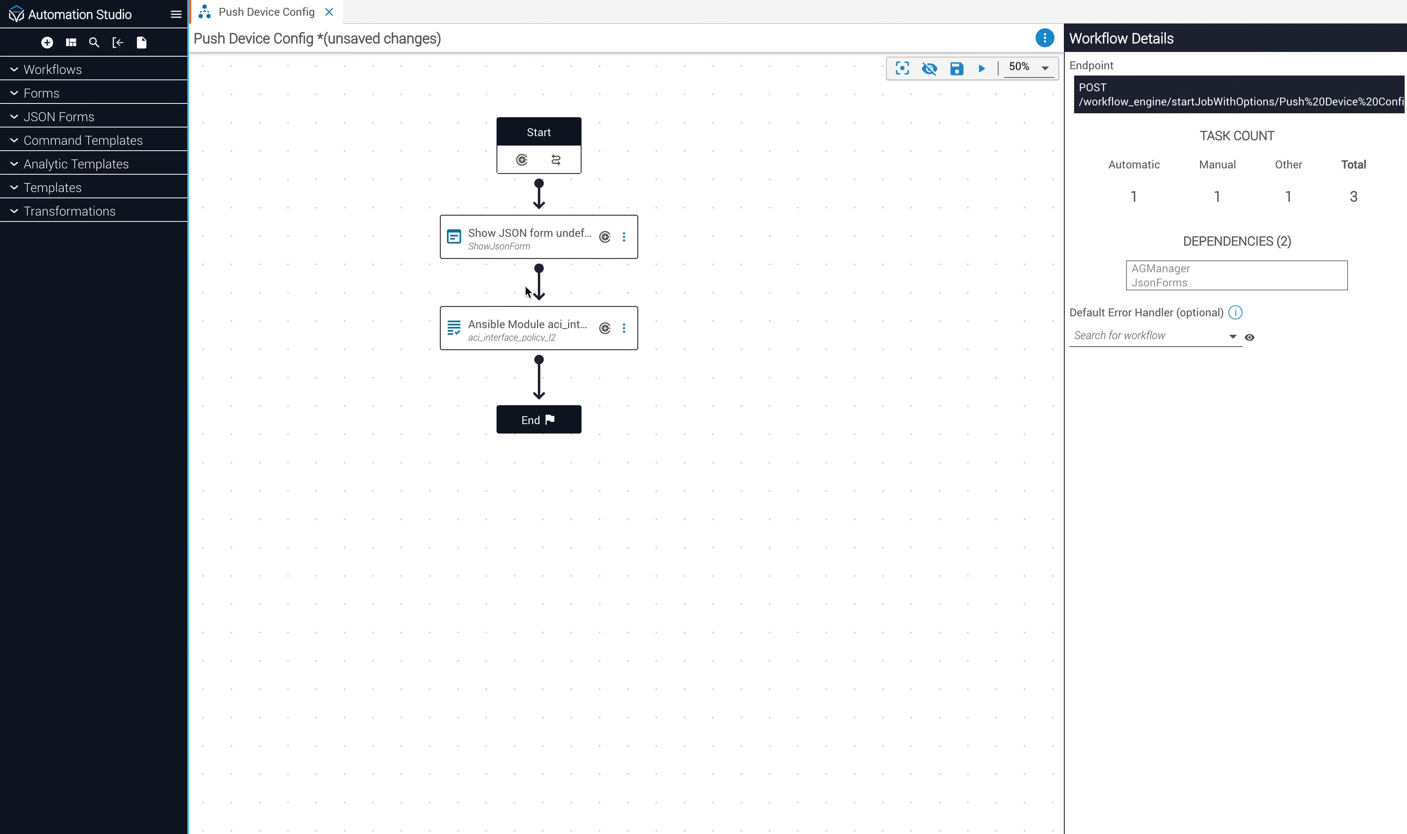
{"action": "mouse_move", "coordinate": [541, 381]}
Browse the existing workflows and start a new Workflow Group named DNS Management
{"action": "left_click", "coordinate": [16, 69]}
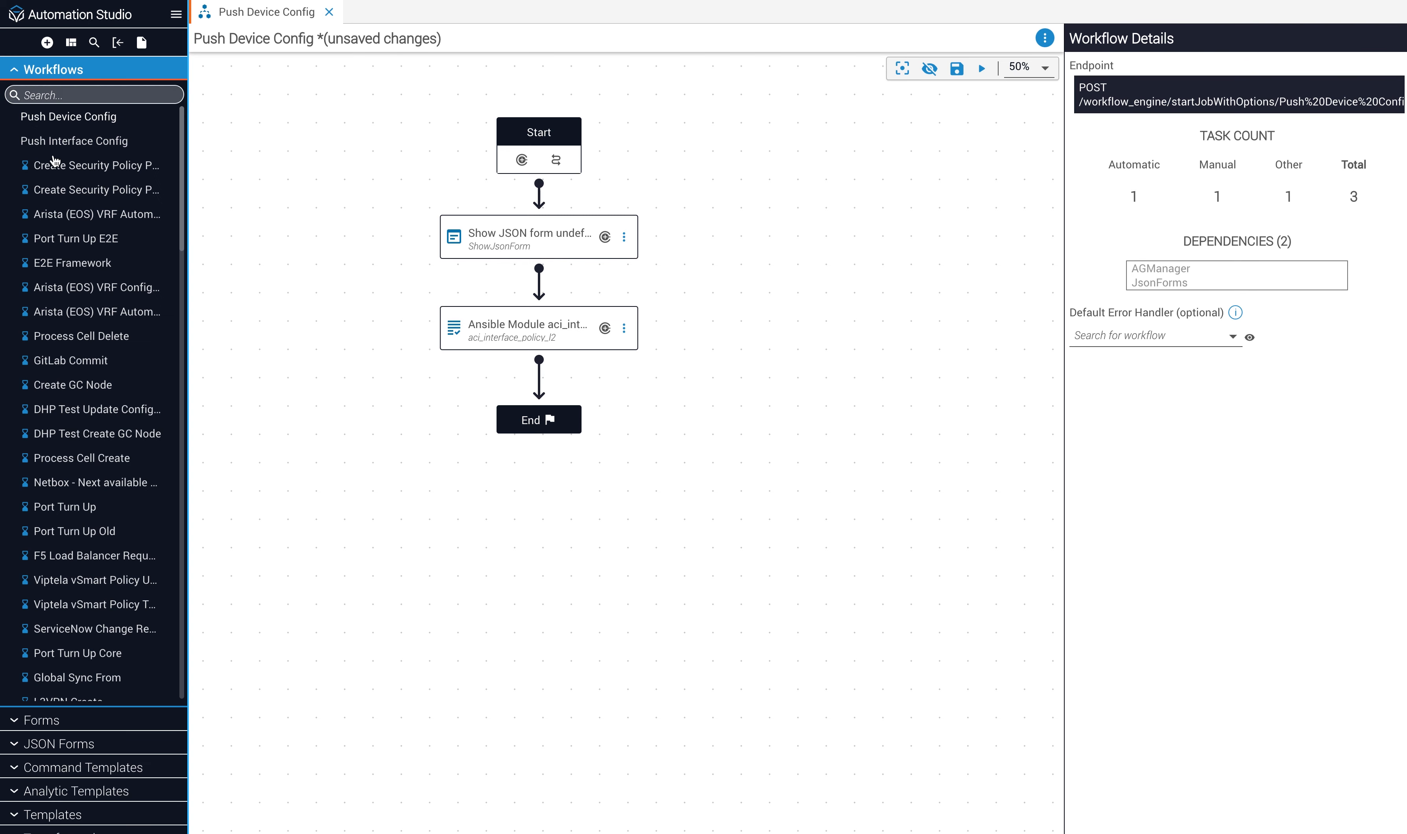
{"action": "scroll", "coordinate": [57, 212], "scroll_direction": "down", "scroll_amount": 2}
{"action": "scroll", "coordinate": [57, 212], "scroll_direction": "down", "scroll_amount": 12}
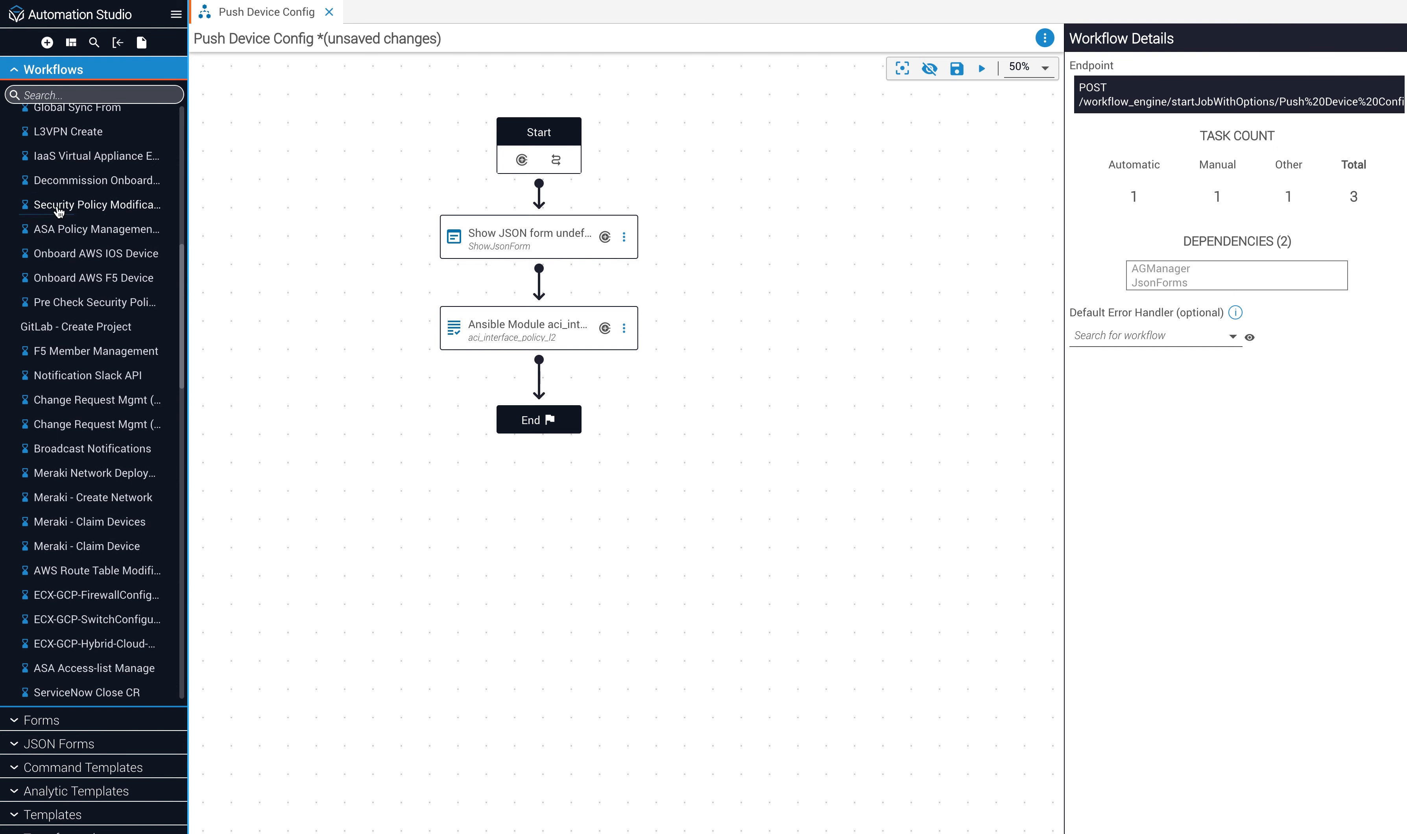
{"action": "scroll", "coordinate": [58, 211], "scroll_direction": "down", "scroll_amount": 10}
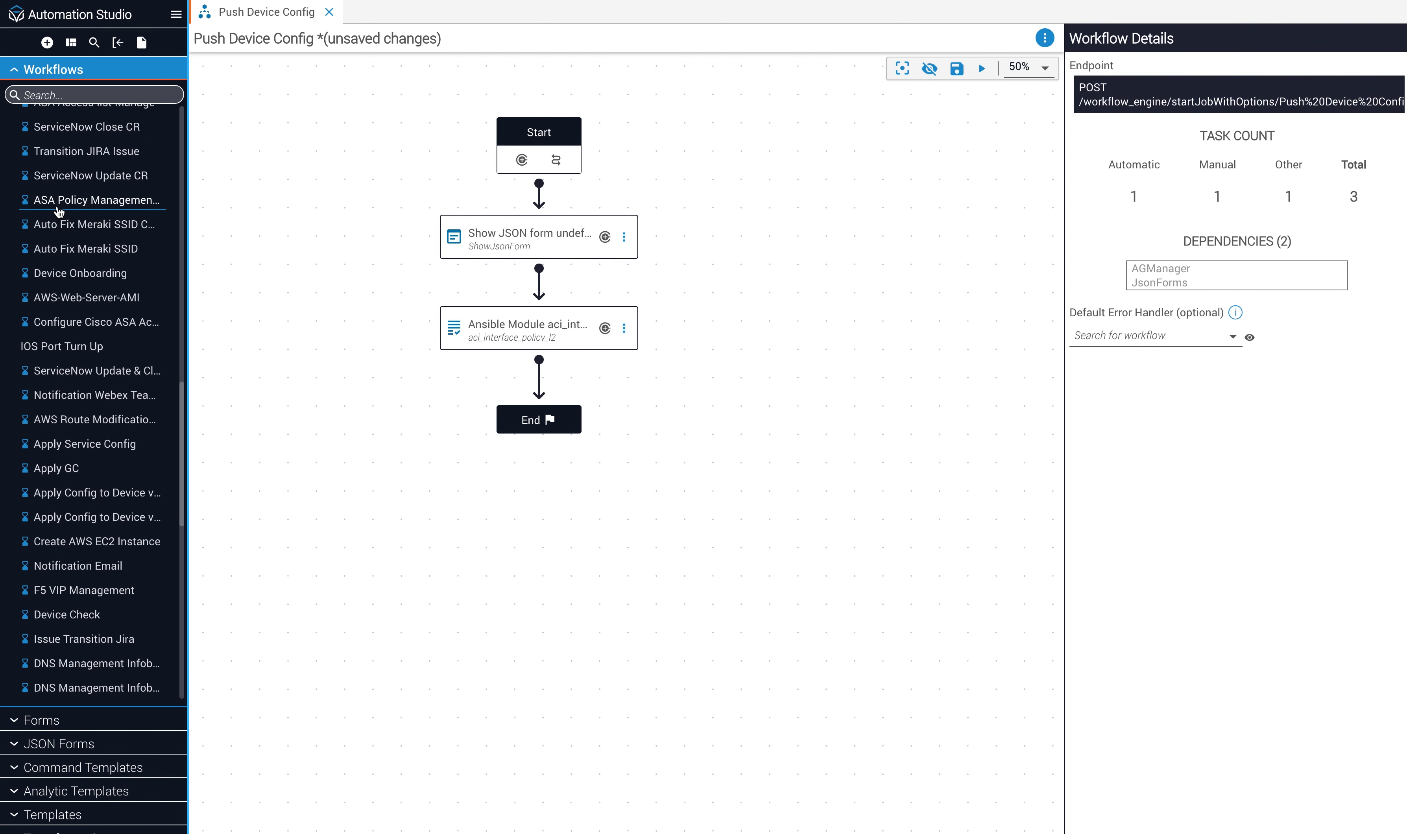
{"action": "scroll", "coordinate": [58, 211], "scroll_direction": "down", "scroll_amount": 1}
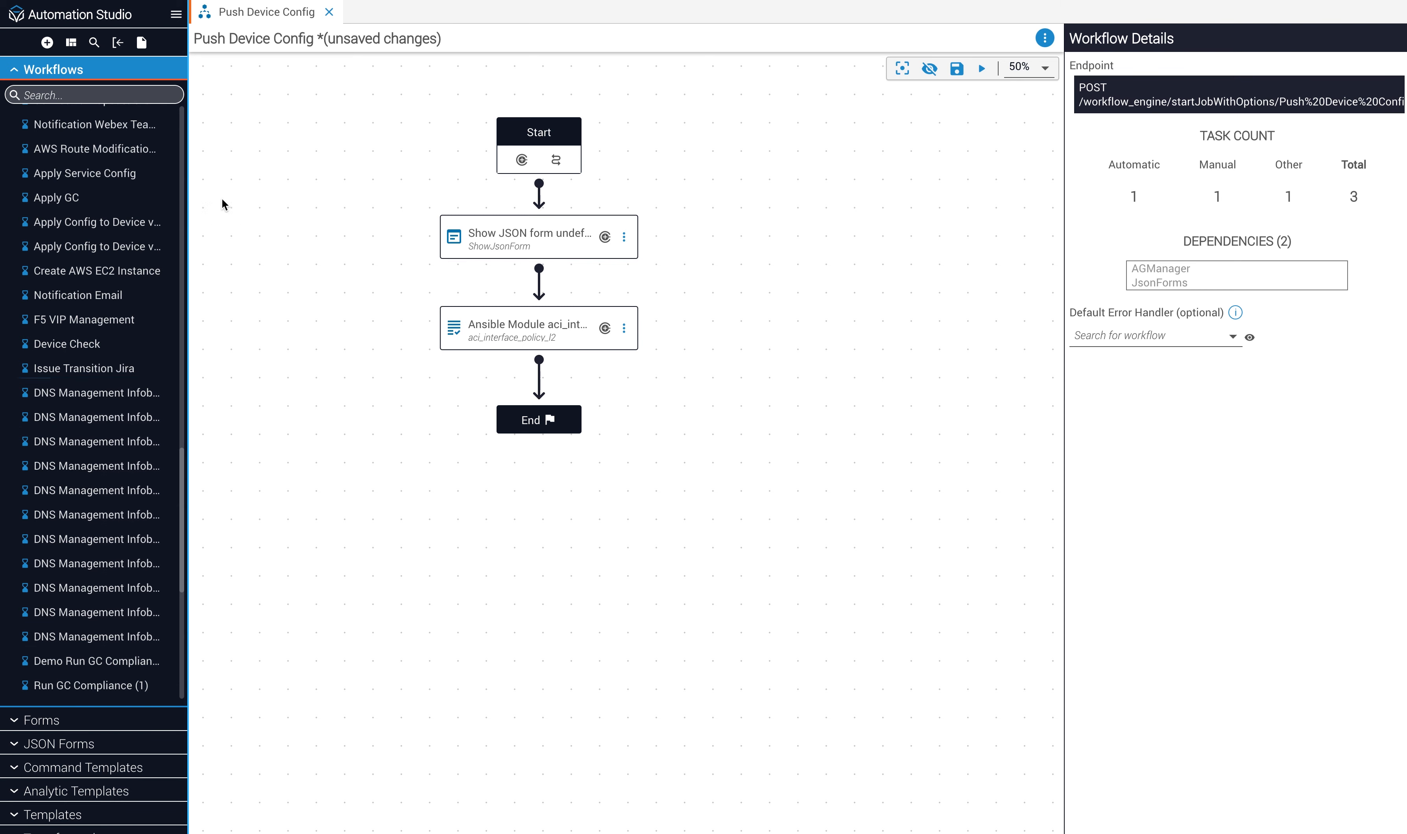
{"action": "left_click", "coordinate": [47, 43]}
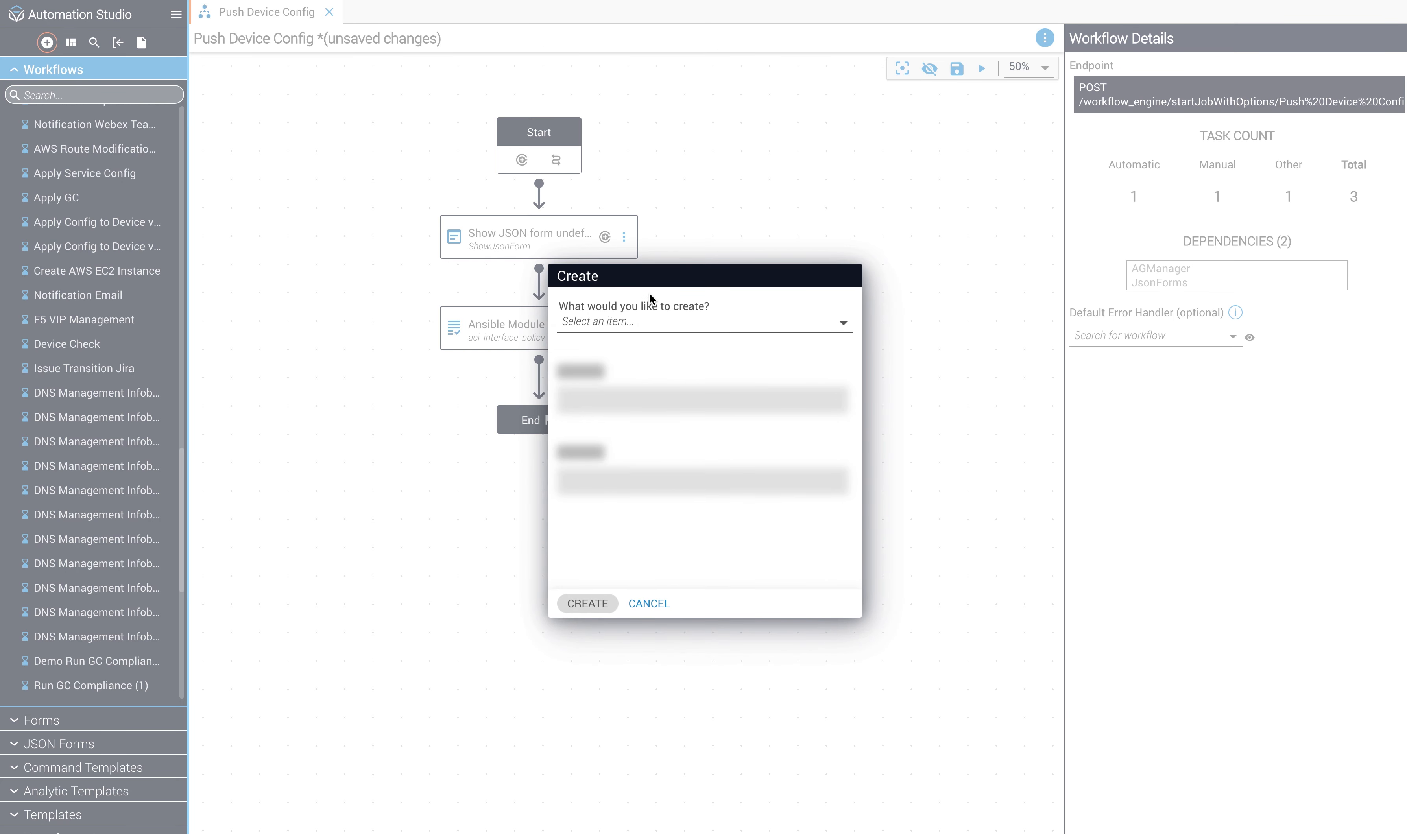
{"action": "left_click", "coordinate": [678, 333]}
{"action": "left_click", "coordinate": [658, 370]}
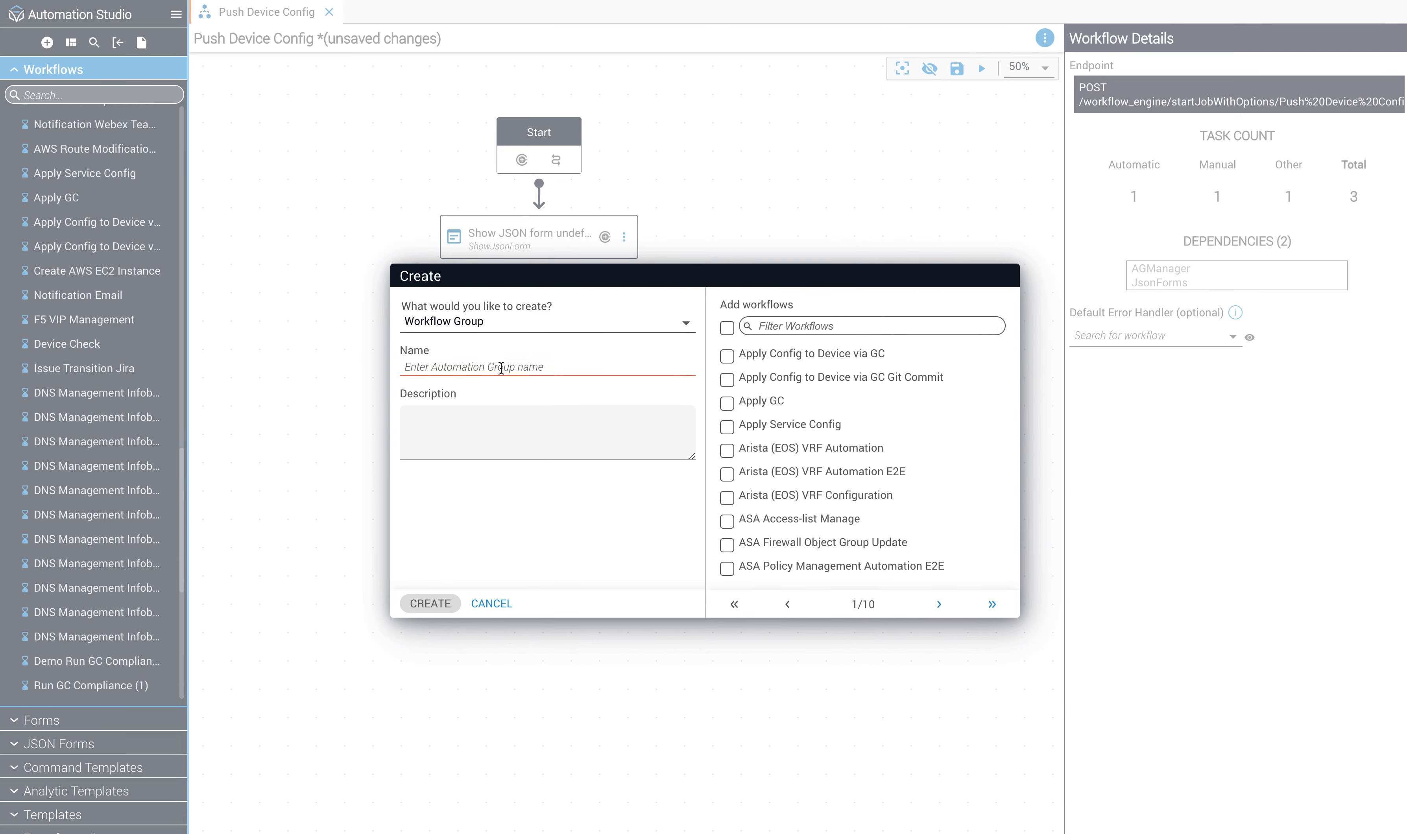
{"action": "type", "text": "DNS Management"}
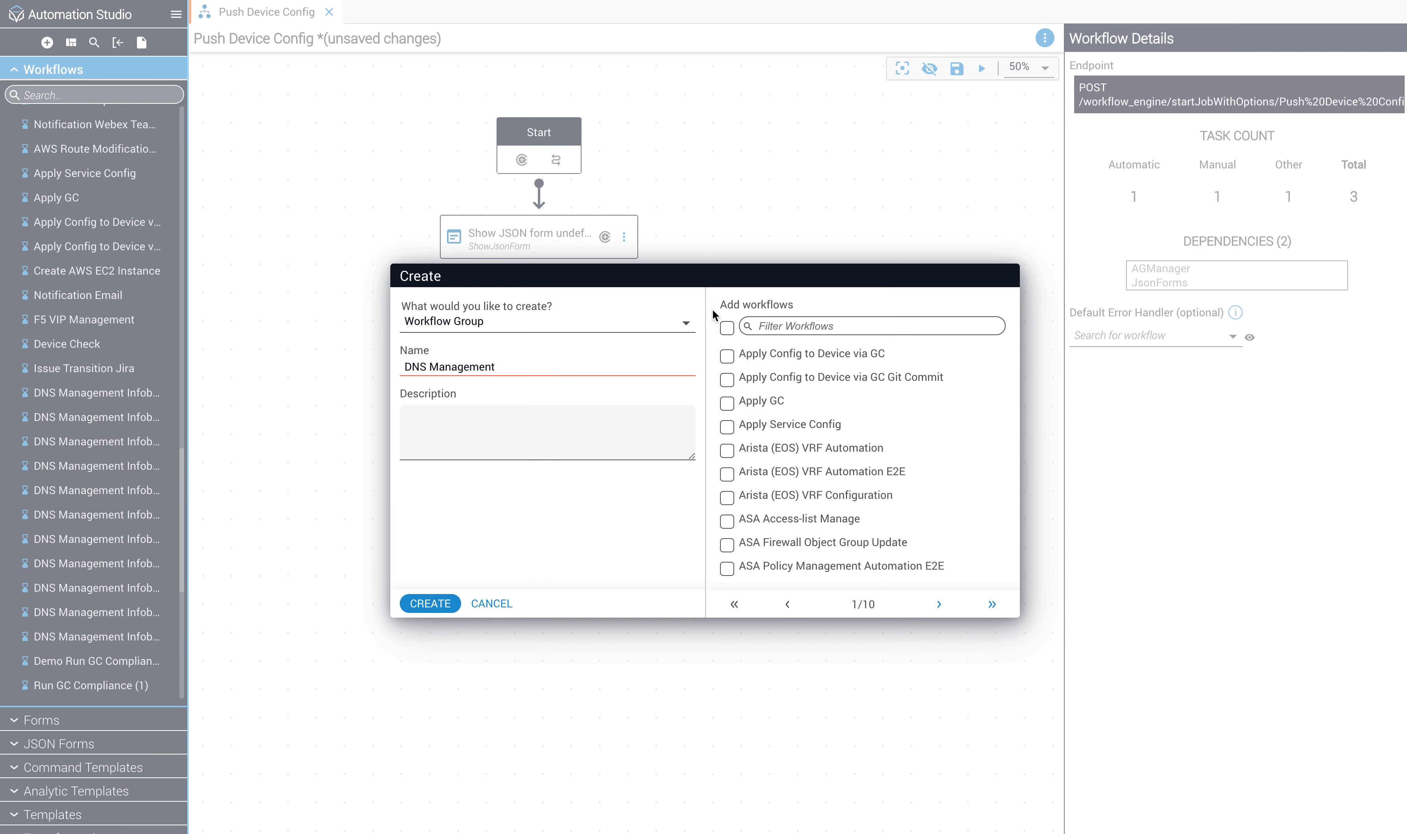
Filter the available workflows by "dns", add all the matches to the group and create it
{"action": "left_click", "coordinate": [795, 324]}
{"action": "type", "text": "dns"}
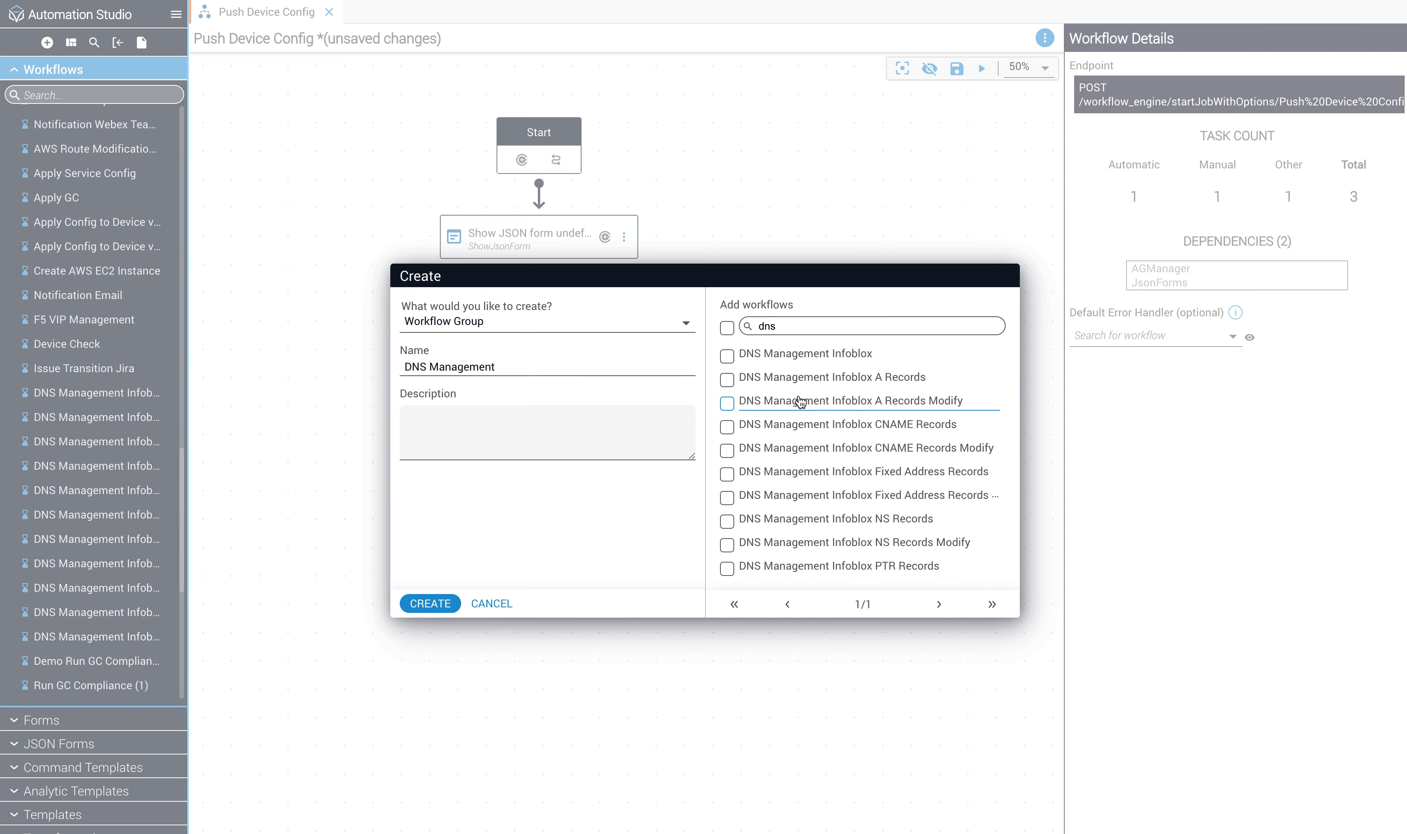
{"action": "left_click", "coordinate": [727, 328]}
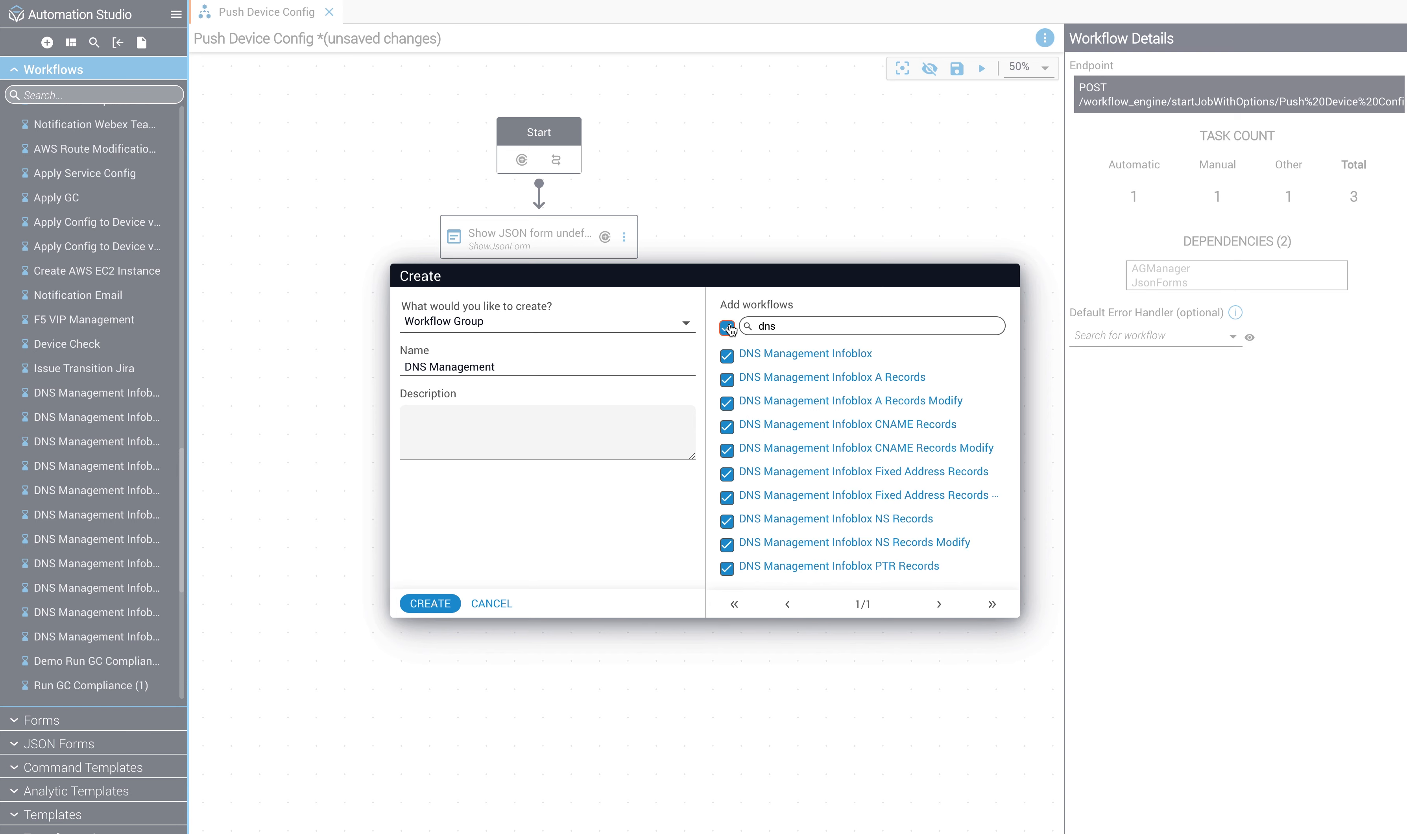
{"action": "left_click", "coordinate": [443, 602]}
Expand the DNS Management group to review its workflows, and collapse it again
{"action": "scroll", "coordinate": [85, 246], "scroll_direction": "up", "scroll_amount": 15}
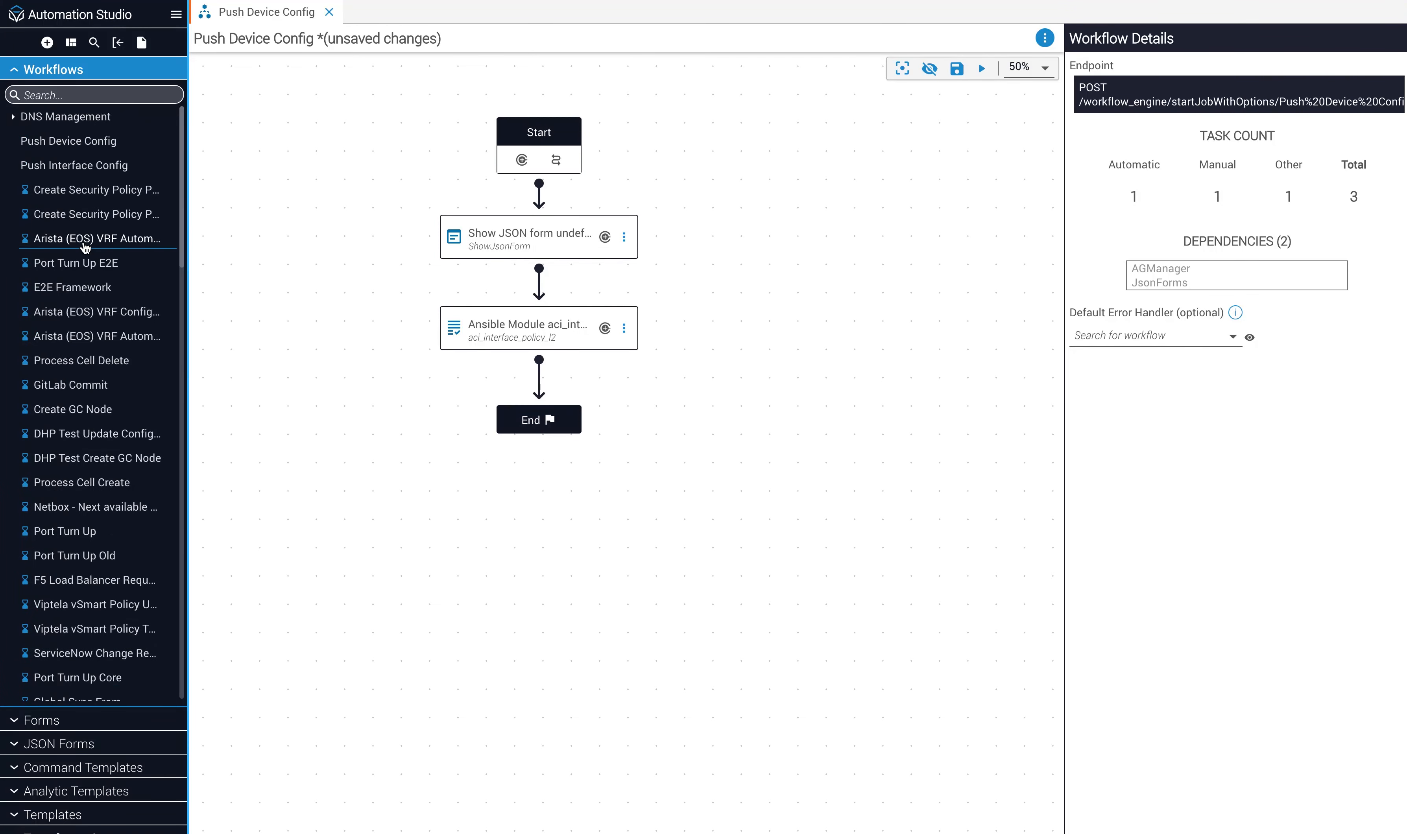
{"action": "left_click", "coordinate": [12, 118]}
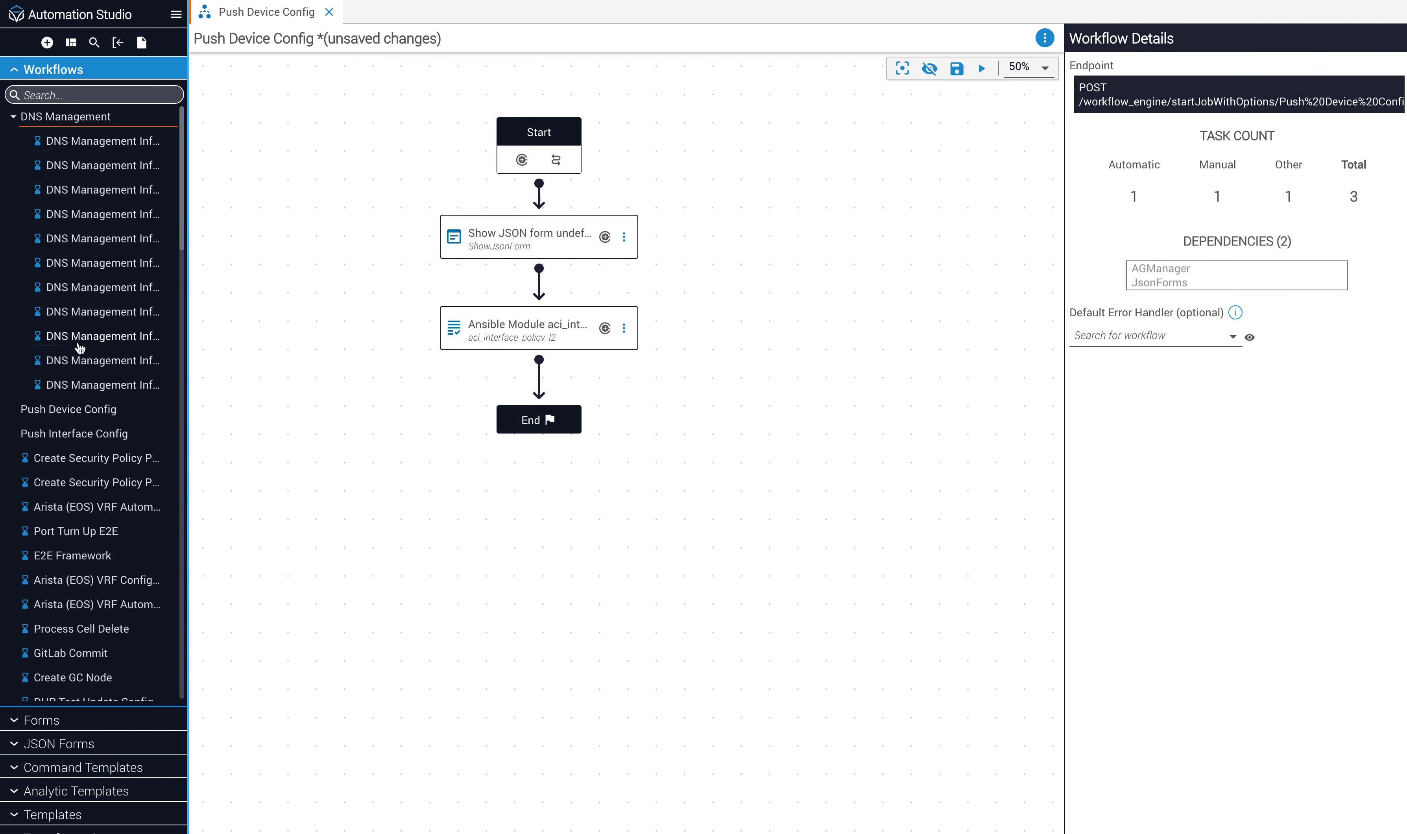
{"action": "left_click", "coordinate": [12, 118]}
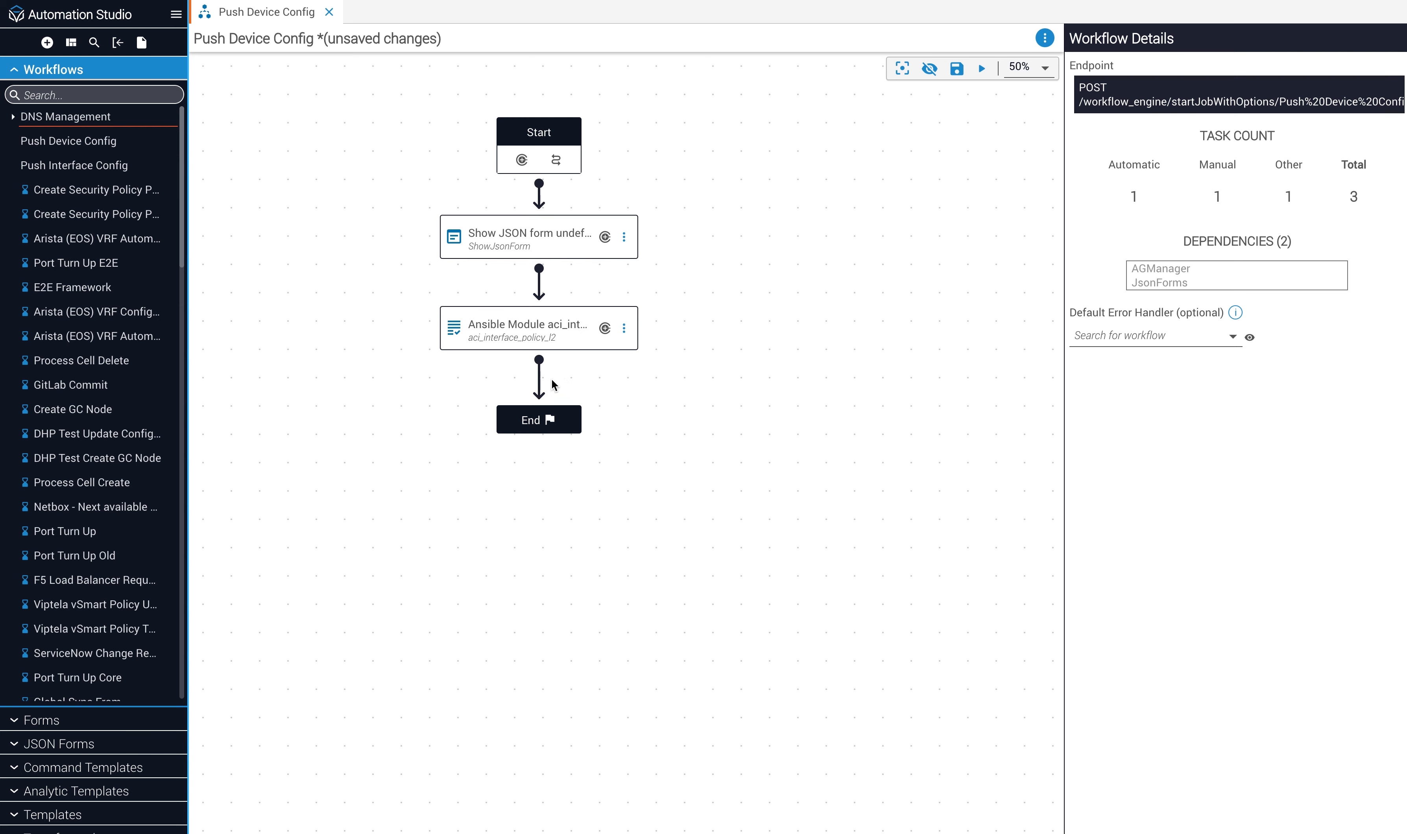
Insert a node between the Ansible task and End, and assign the "Run GC Compliance" workflow to it
{"action": "left_click", "coordinate": [539, 375]}
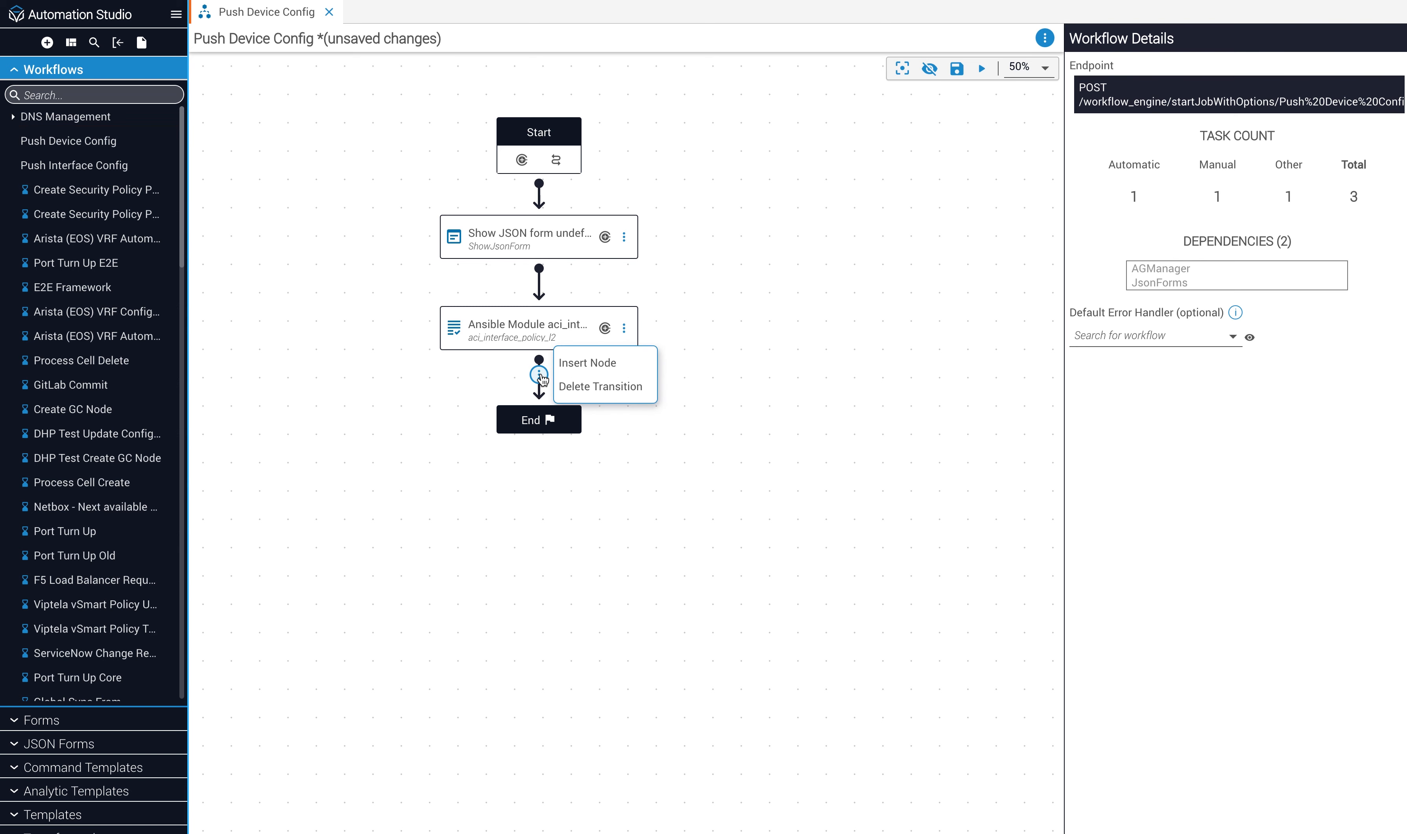
{"action": "left_click", "coordinate": [613, 372]}
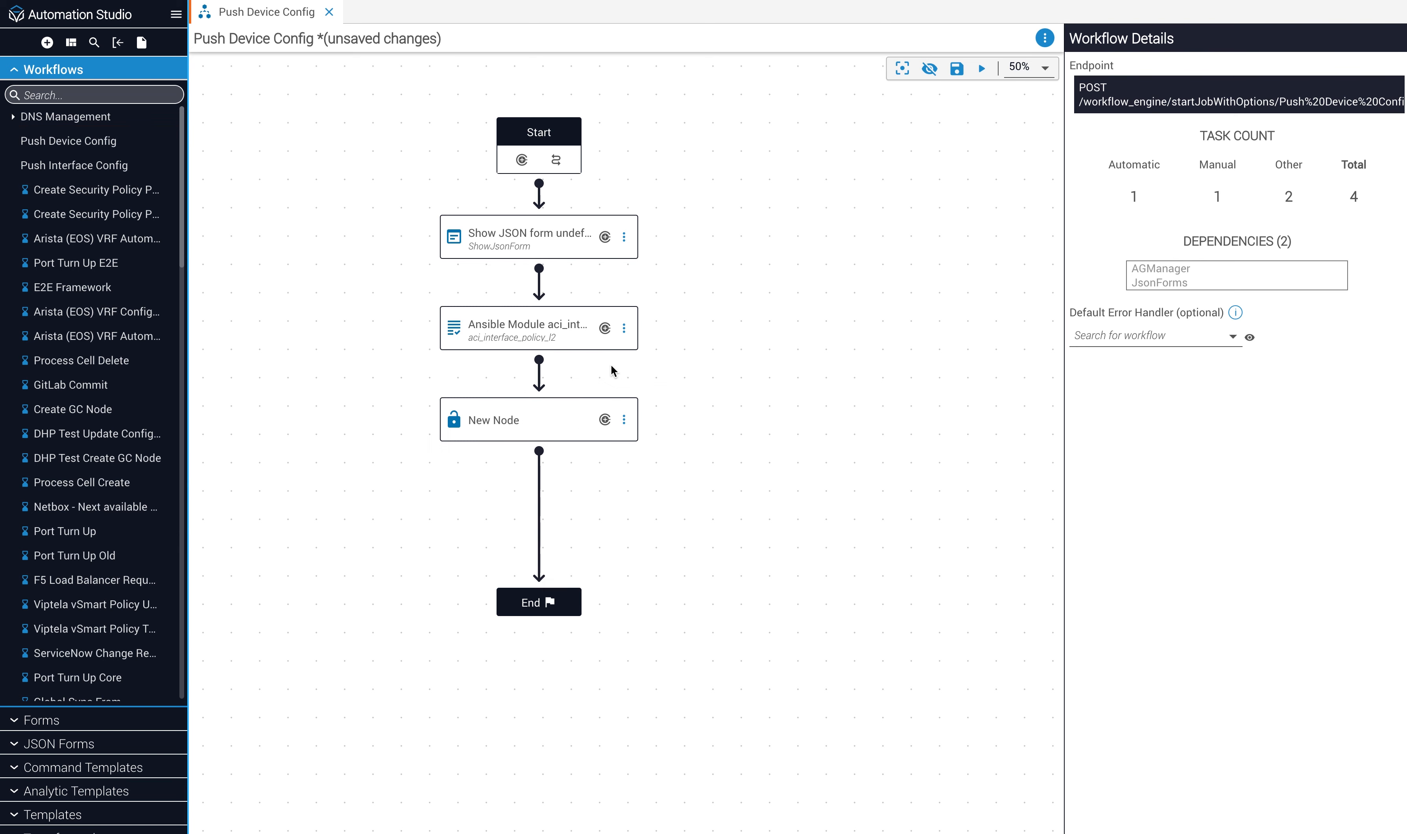
{"action": "left_click", "coordinate": [562, 419]}
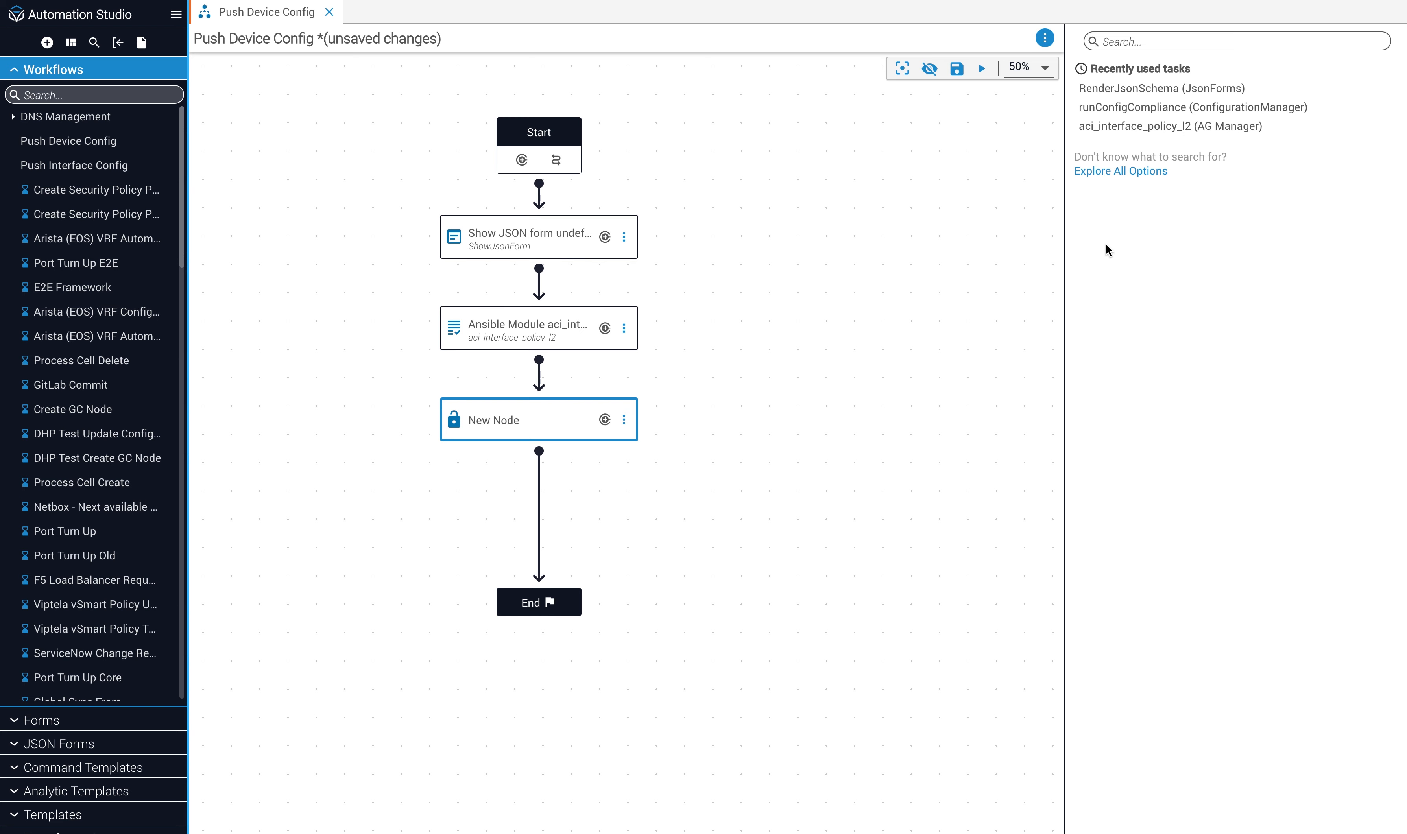
{"action": "left_click", "coordinate": [1165, 35]}
{"action": "left_click", "coordinate": [1128, 43]}
{"action": "left_click", "coordinate": [1159, 47]}
{"action": "left_click", "coordinate": [1157, 50]}
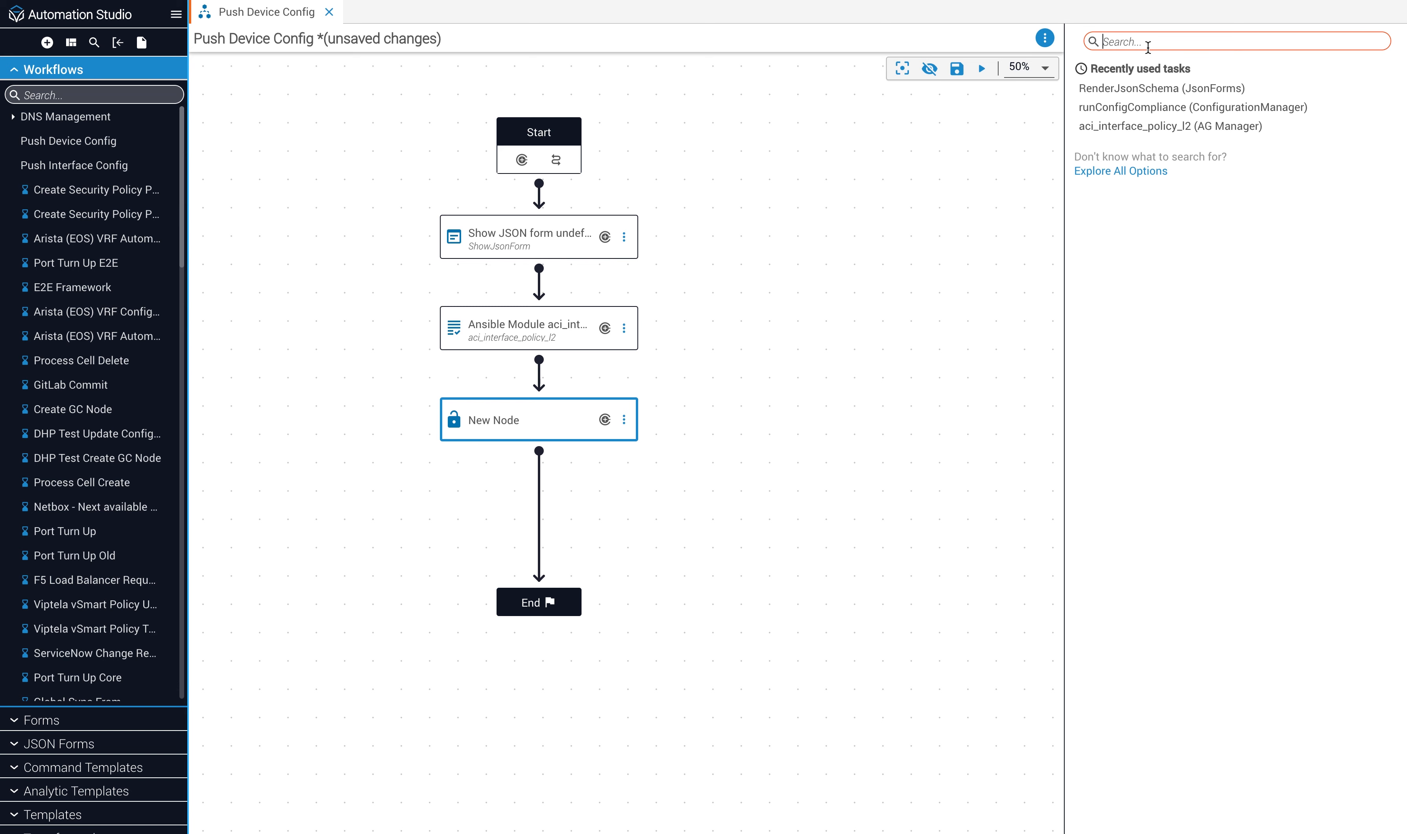
{"action": "type", "text": "compliance"}
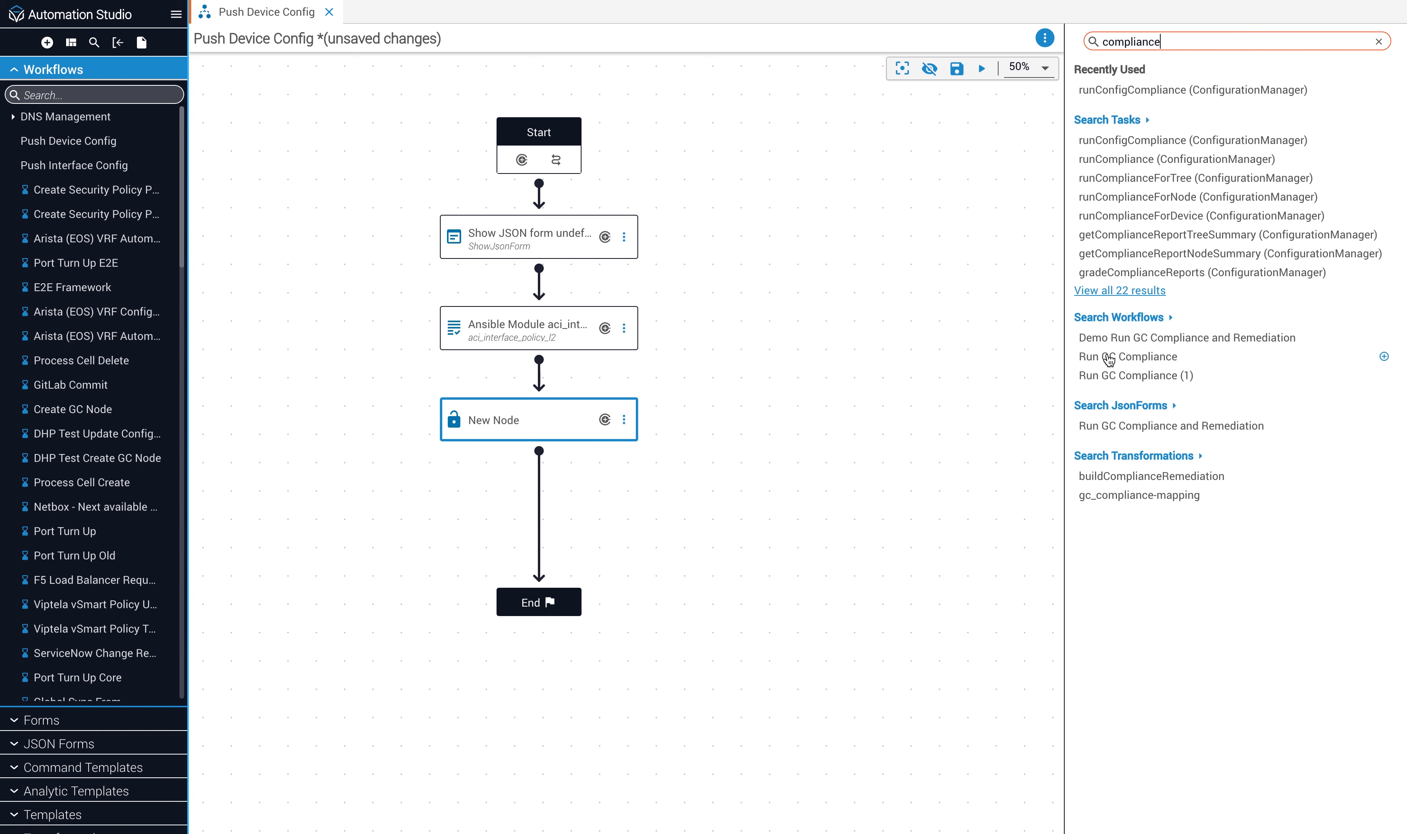
{"action": "left_click", "coordinate": [1140, 357]}
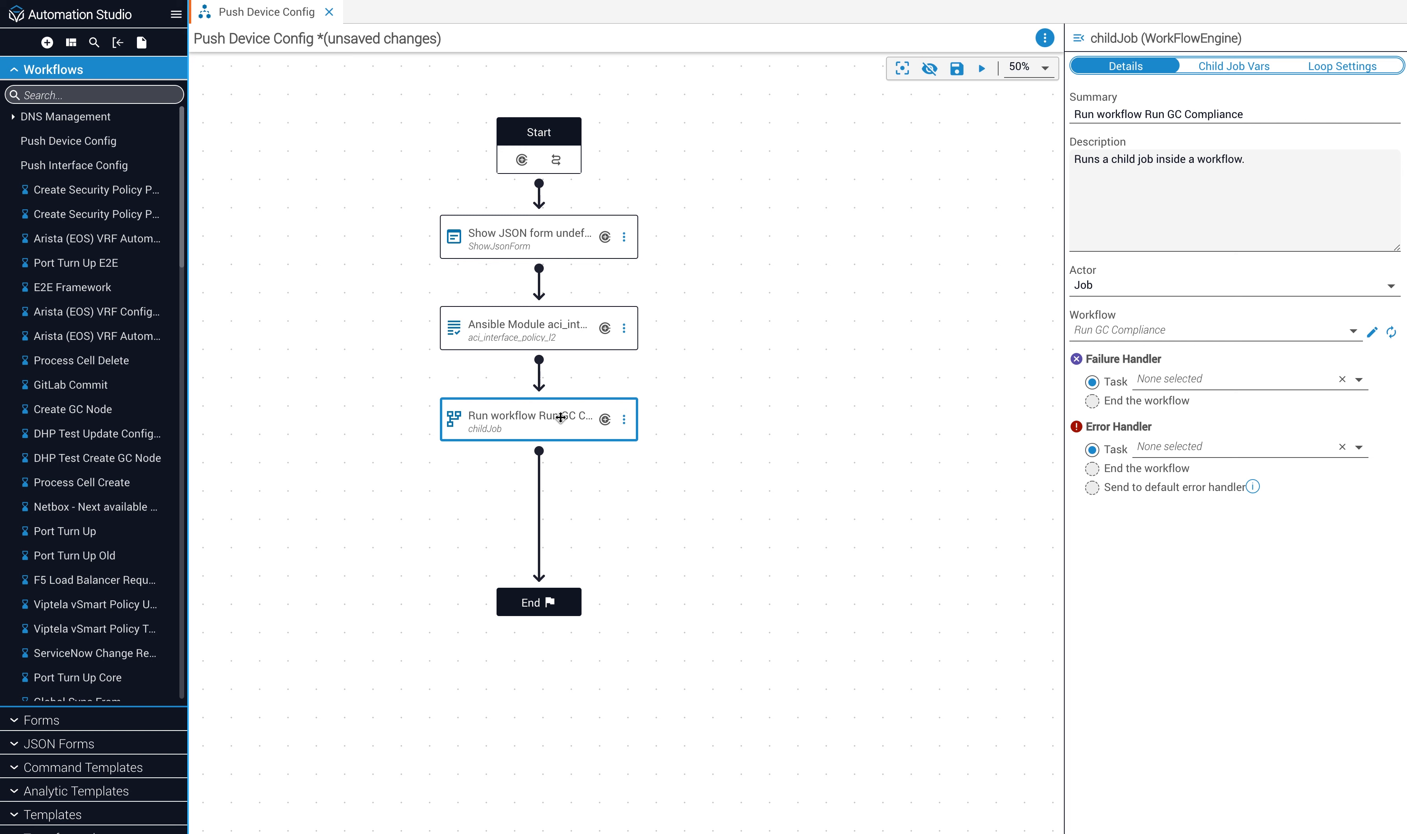
Add a JSON schema transformation between the Ansible task and the Run GC Compliance child job, and try drawing a connection from stdout
{"action": "left_click", "coordinate": [537, 375]}
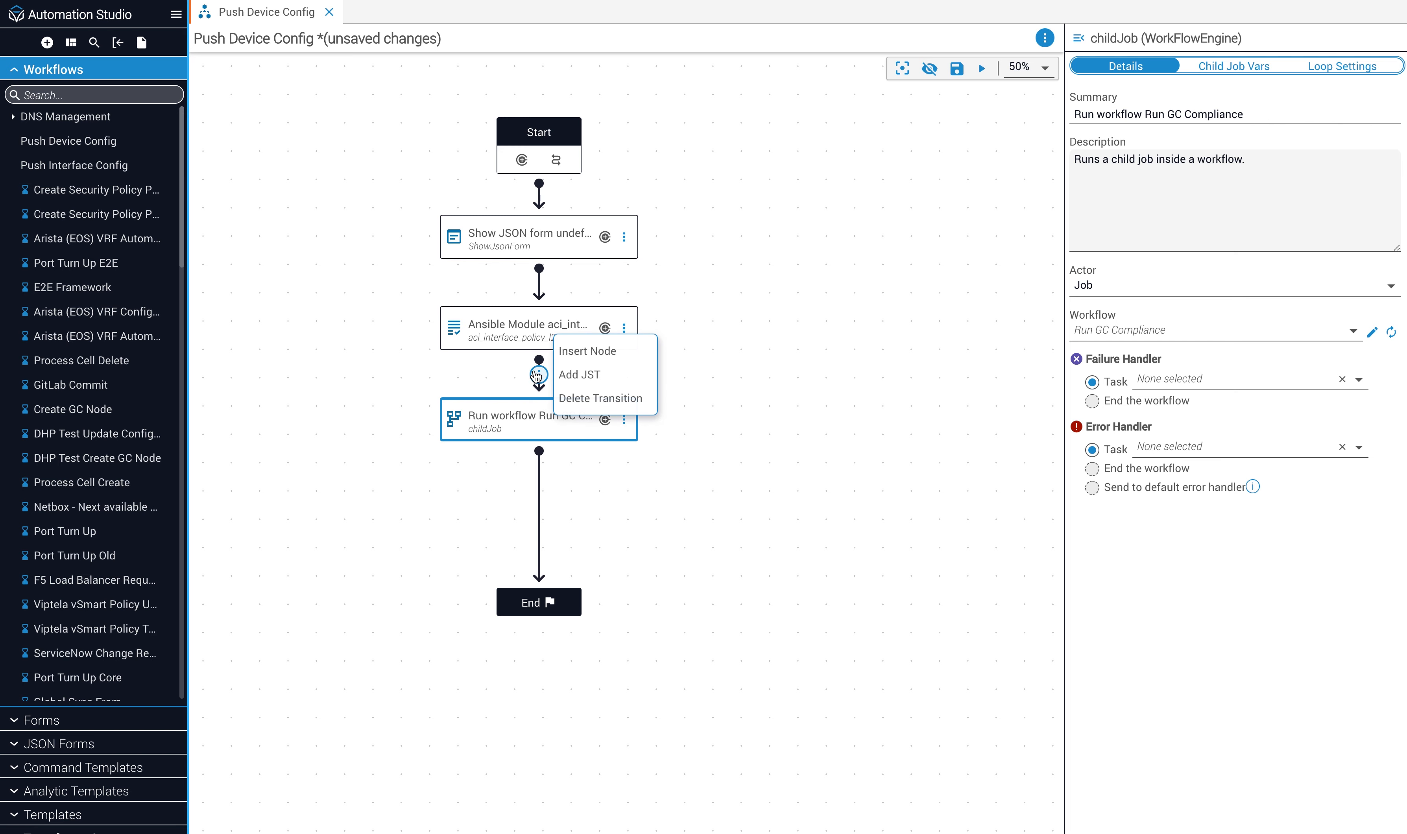
{"action": "left_click", "coordinate": [606, 376]}
{"action": "mouse_move", "coordinate": [297, 262]}
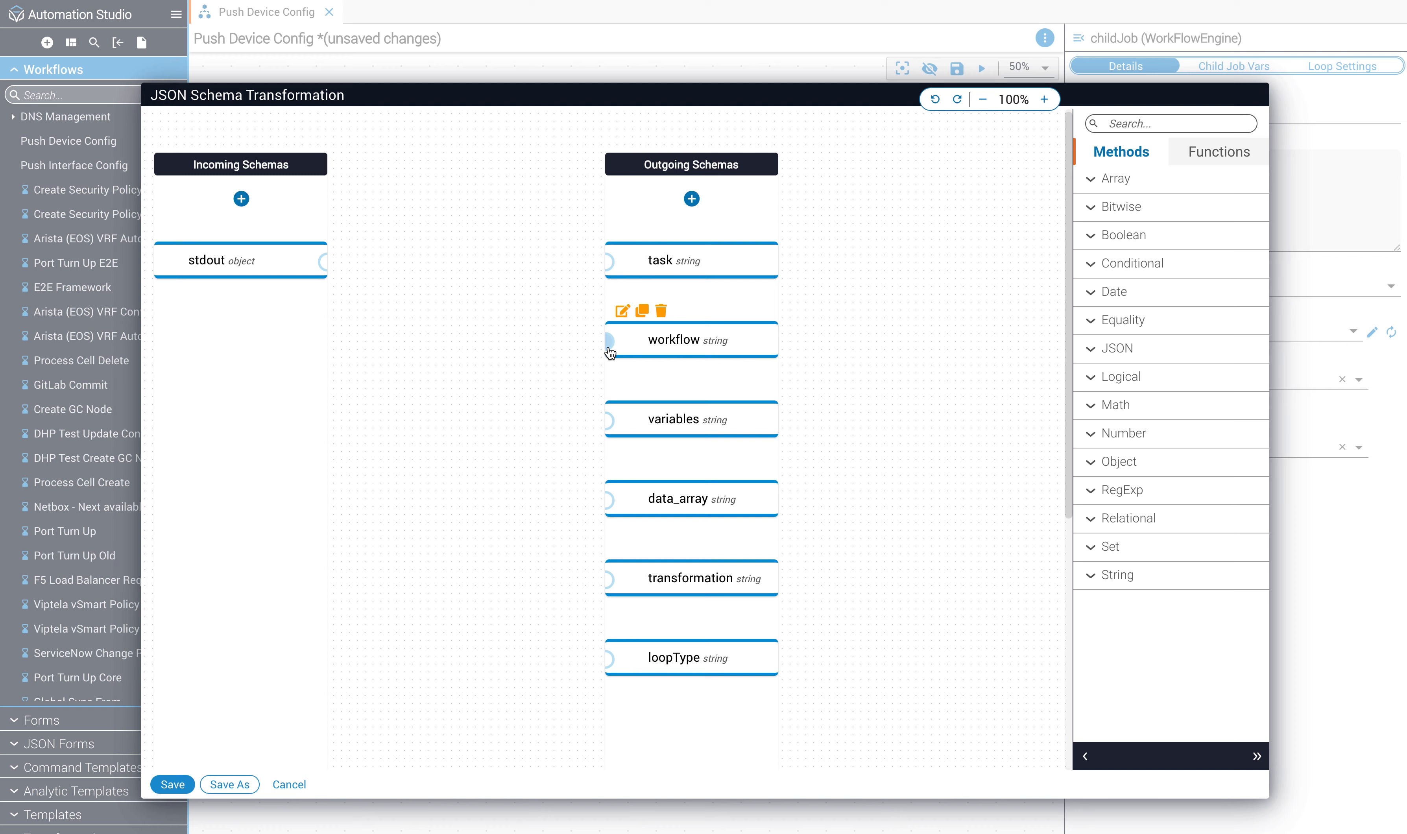
{"action": "left_click", "coordinate": [324, 264]}
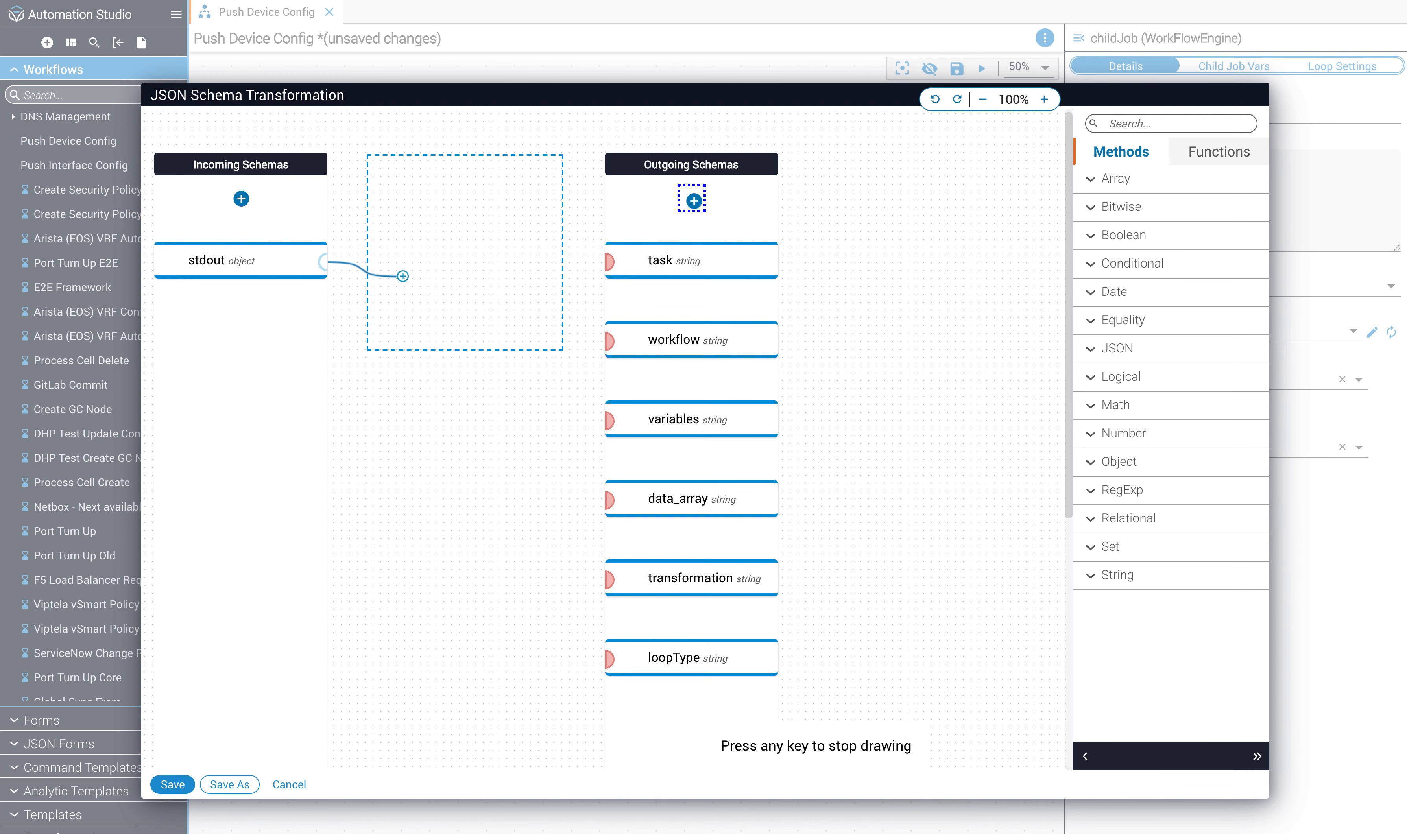
{"action": "key", "text": "Escape"}
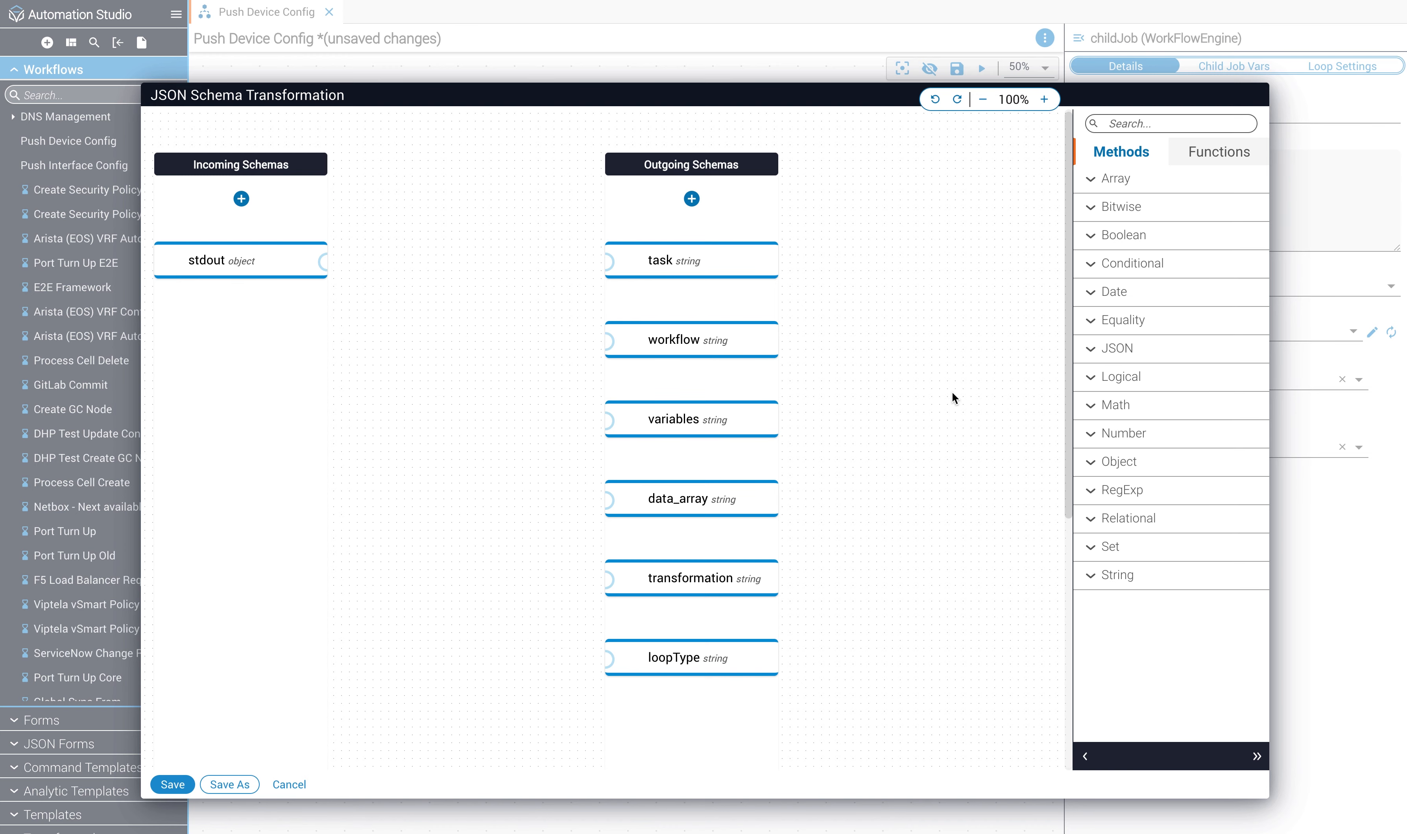
Find the JSON stringify method and place it between the incoming and outgoing schemas
{"action": "left_click", "coordinate": [1165, 125]}
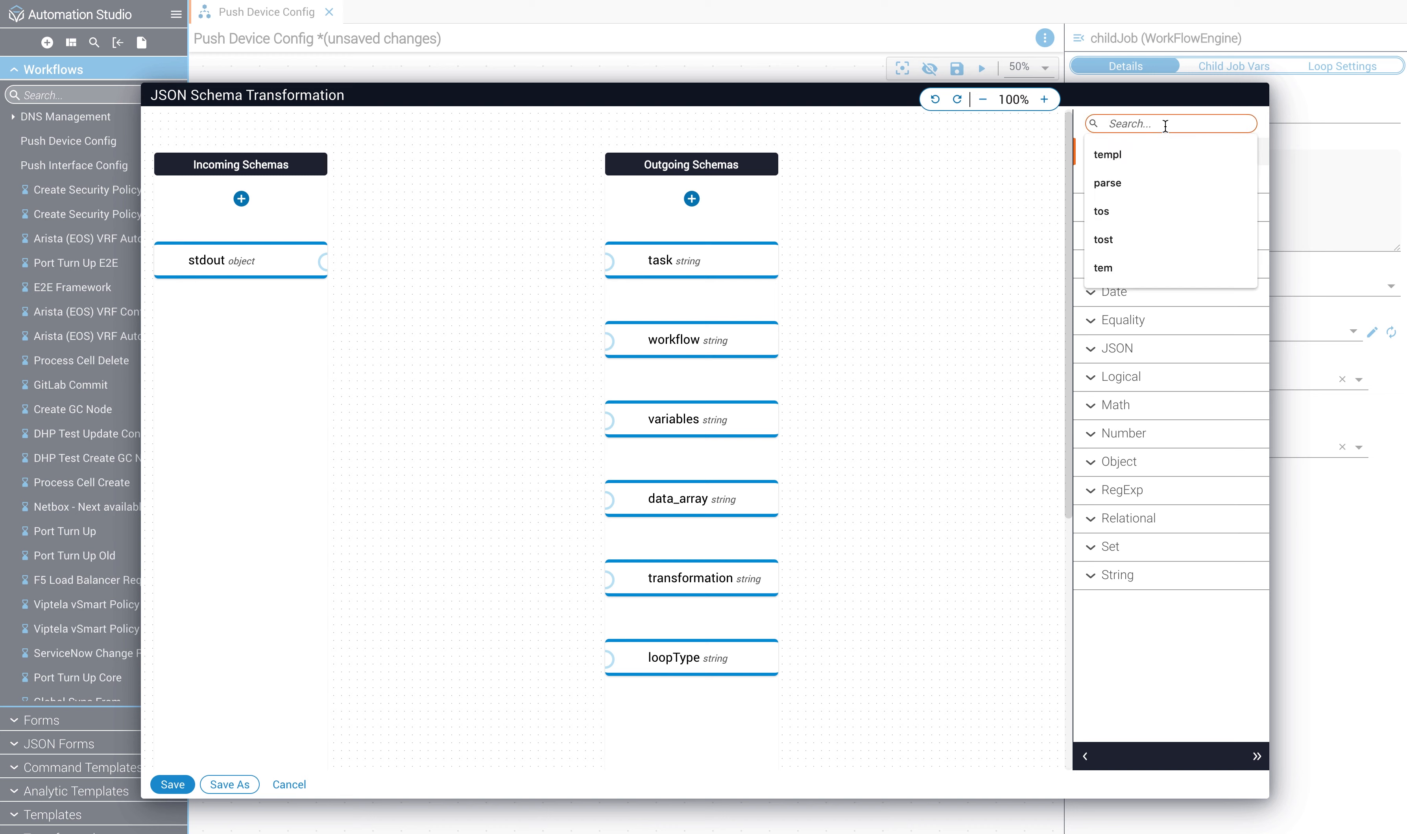
{"action": "type", "text": "string"}
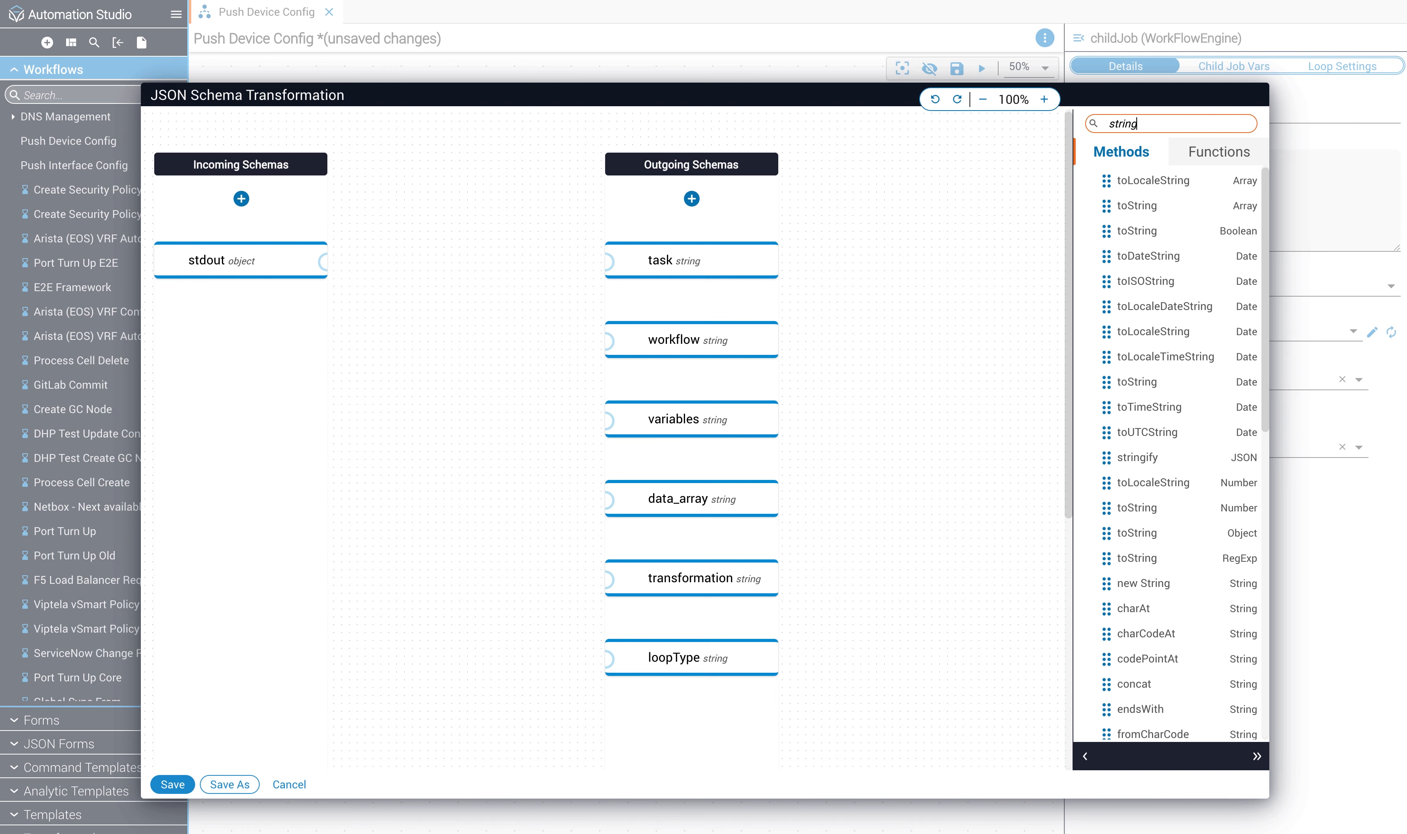
{"action": "scroll", "coordinate": [1165, 457], "scroll_direction": "down", "scroll_amount": 5}
{"action": "mouse_move", "coordinate": [1165, 174]}
{"action": "left_mouse_down"}
{"action": "mouse_move", "coordinate": [971, 199]}
{"action": "mouse_move", "coordinate": [452, 346]}
{"action": "mouse_move", "coordinate": [456, 311]}
{"action": "left_mouse_up"}
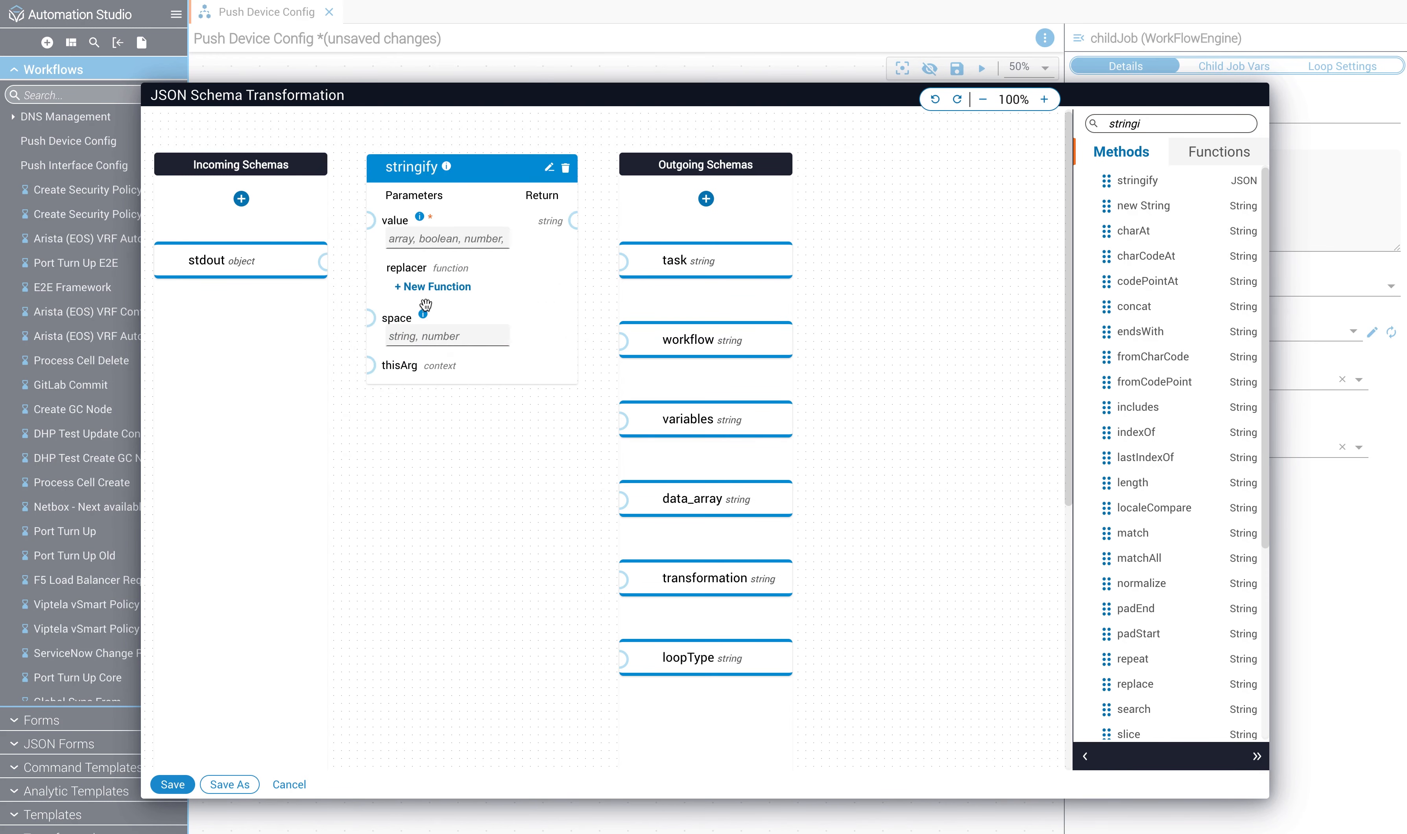
Connect stdout to the value parameter of stringify and its return to the outgoing variables schema, and save the transformation
{"action": "left_click", "coordinate": [322, 262]}
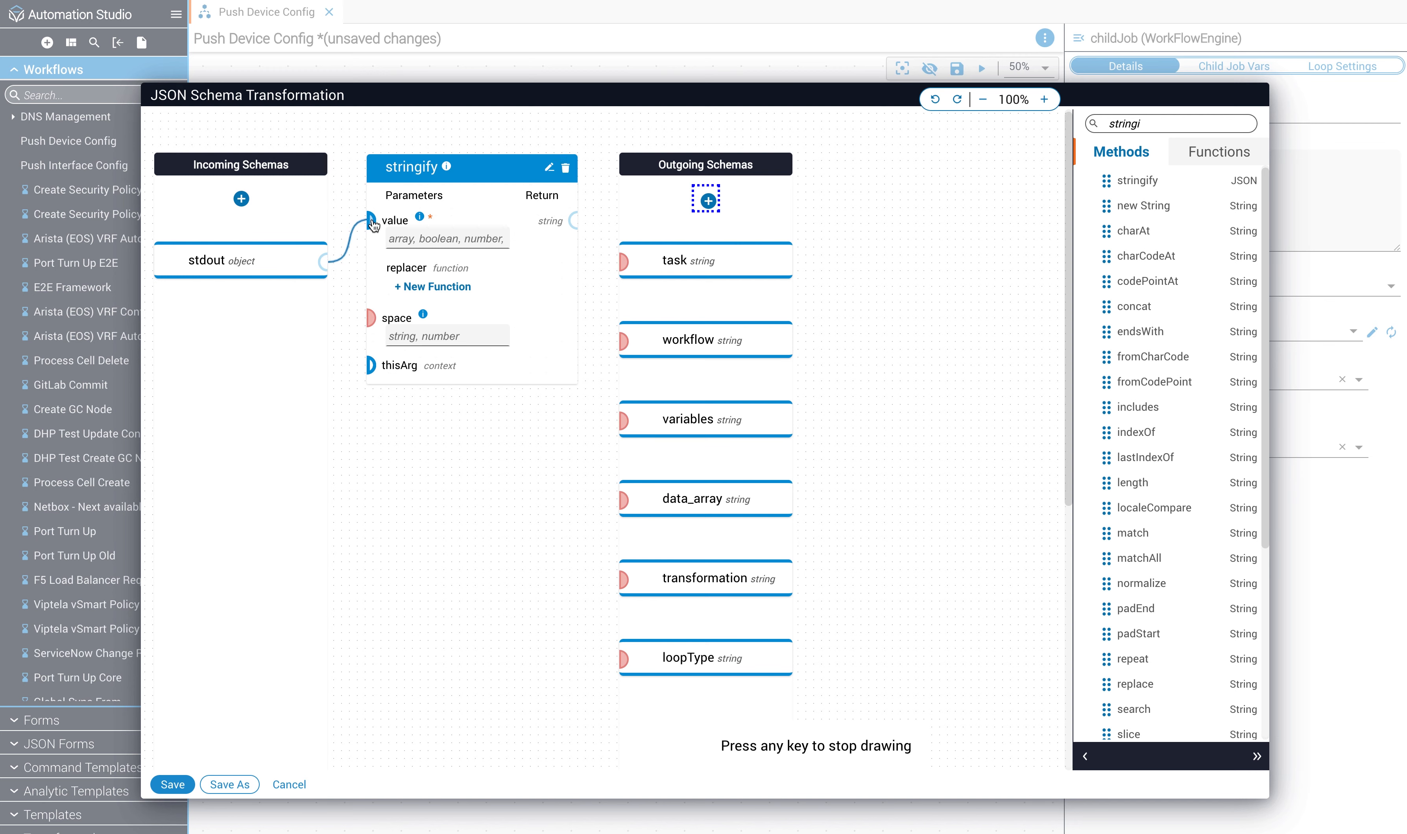
{"action": "left_click", "coordinate": [369, 222]}
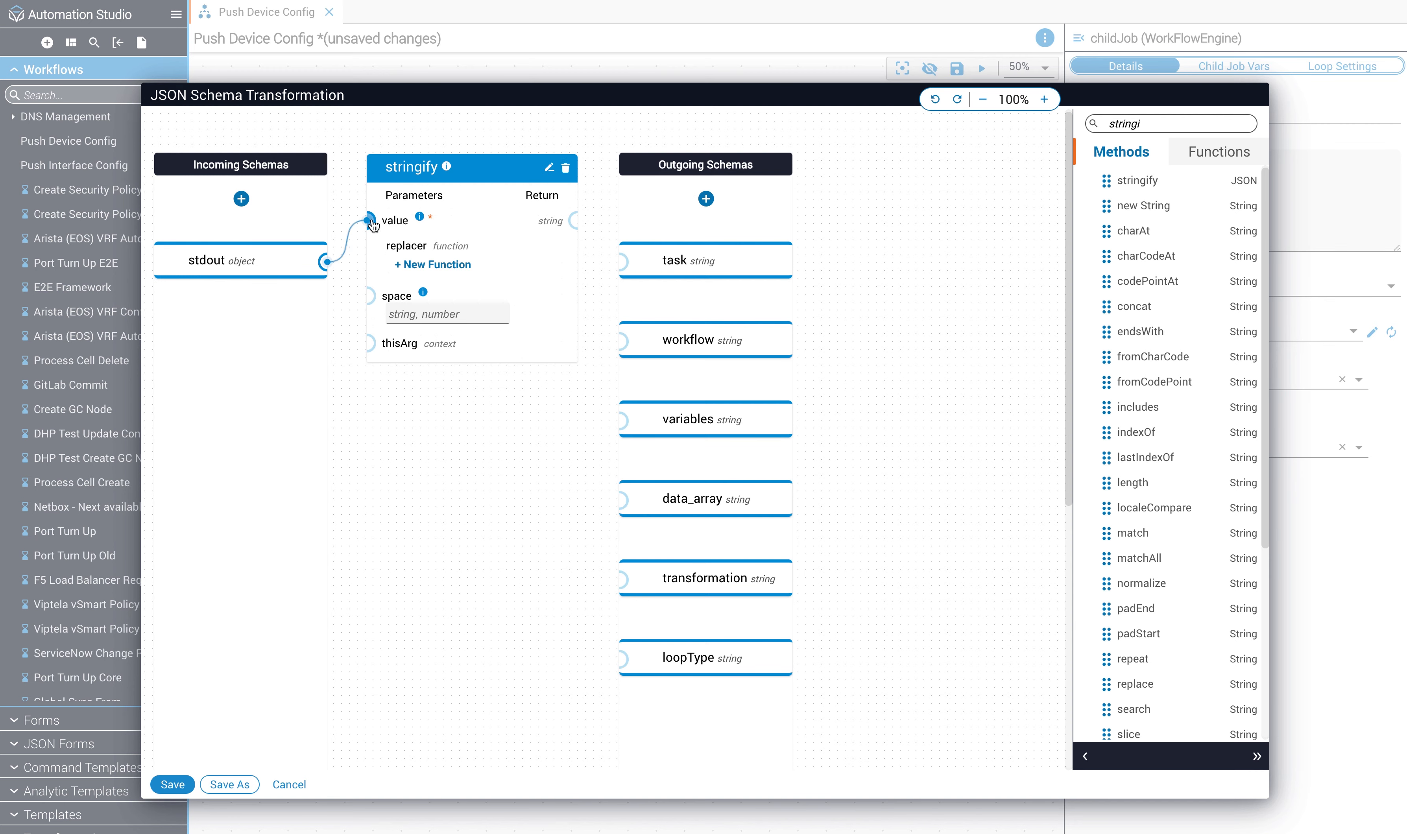
{"action": "left_click", "coordinate": [578, 222]}
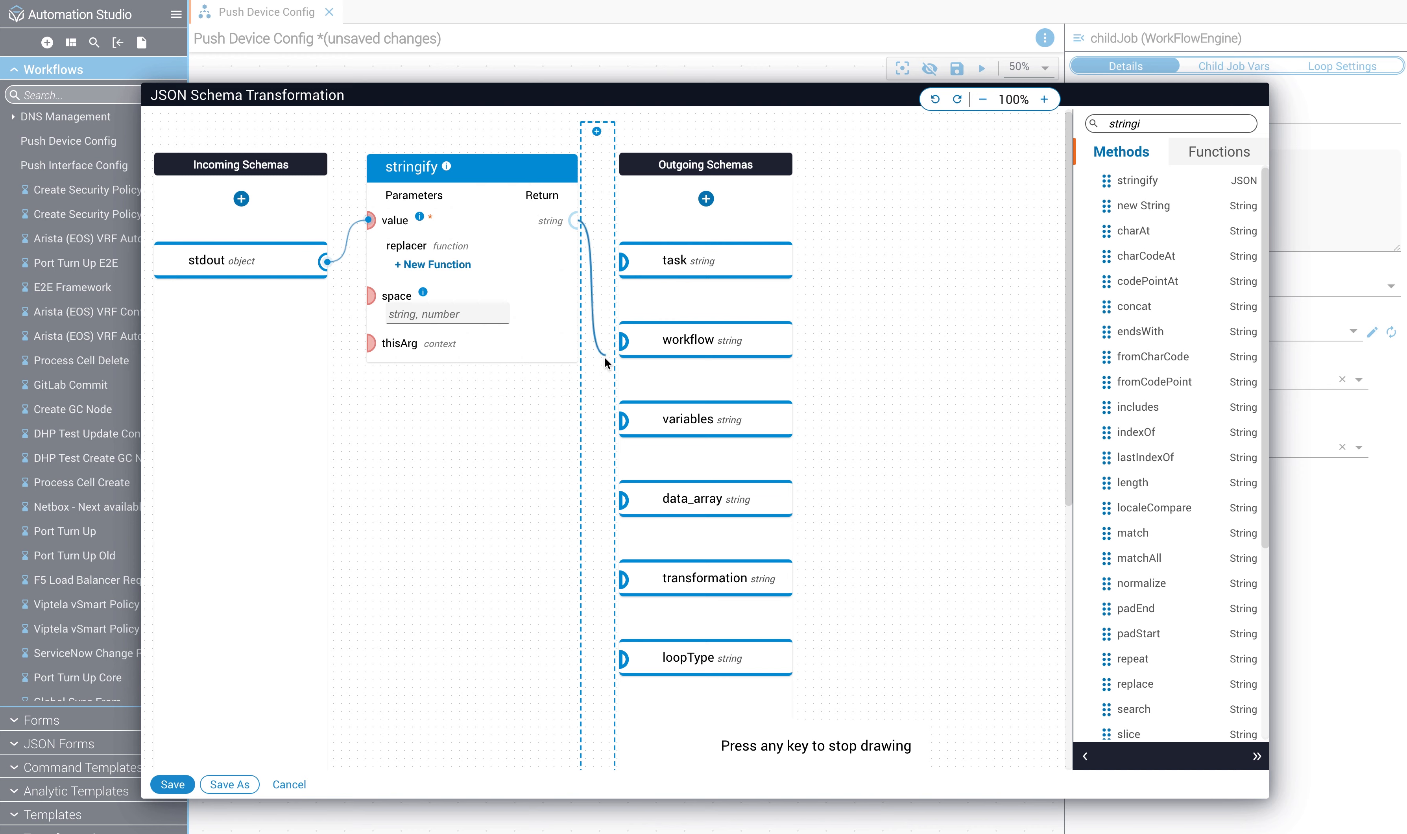
{"action": "left_click", "coordinate": [623, 421]}
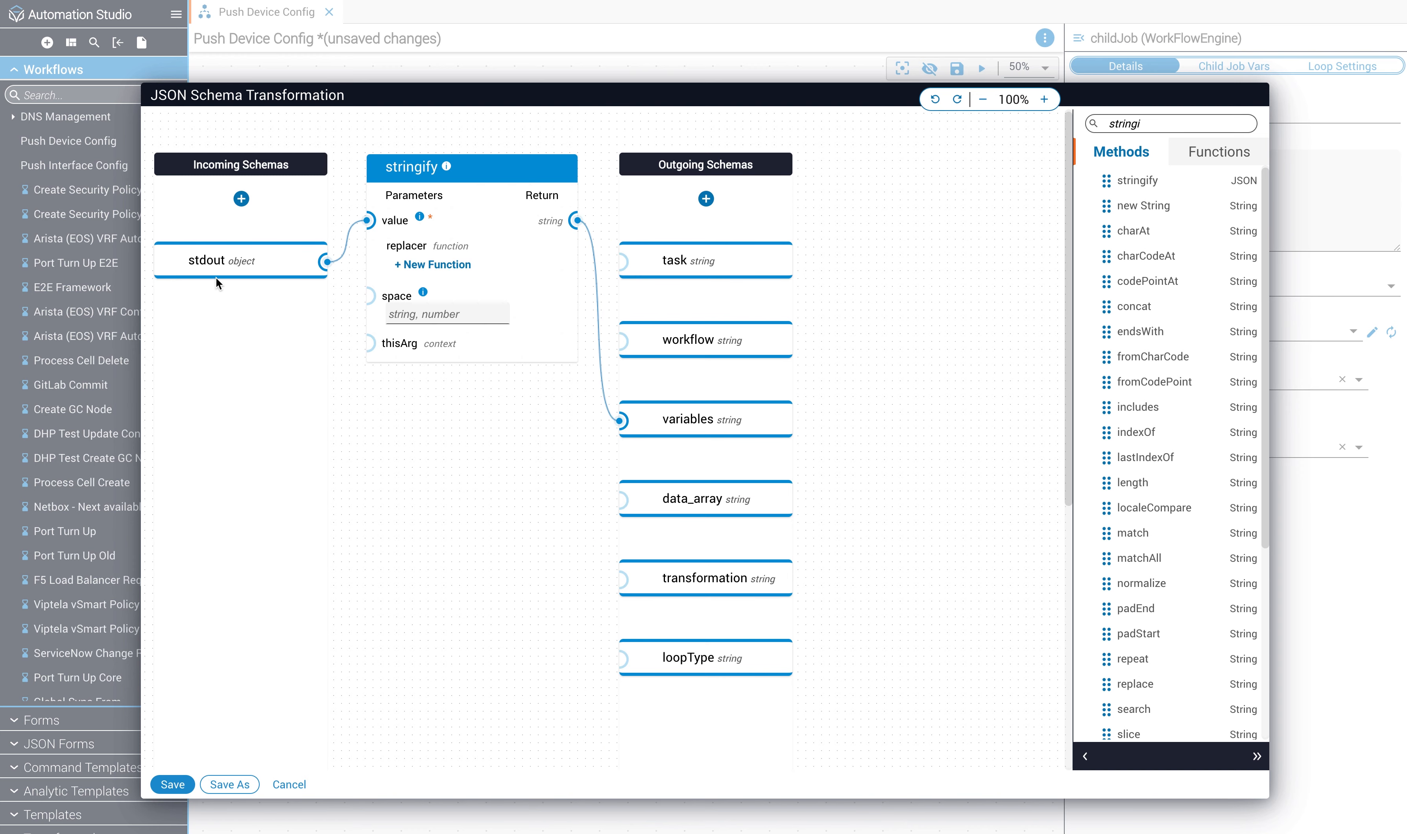
{"action": "left_click", "coordinate": [170, 785]}
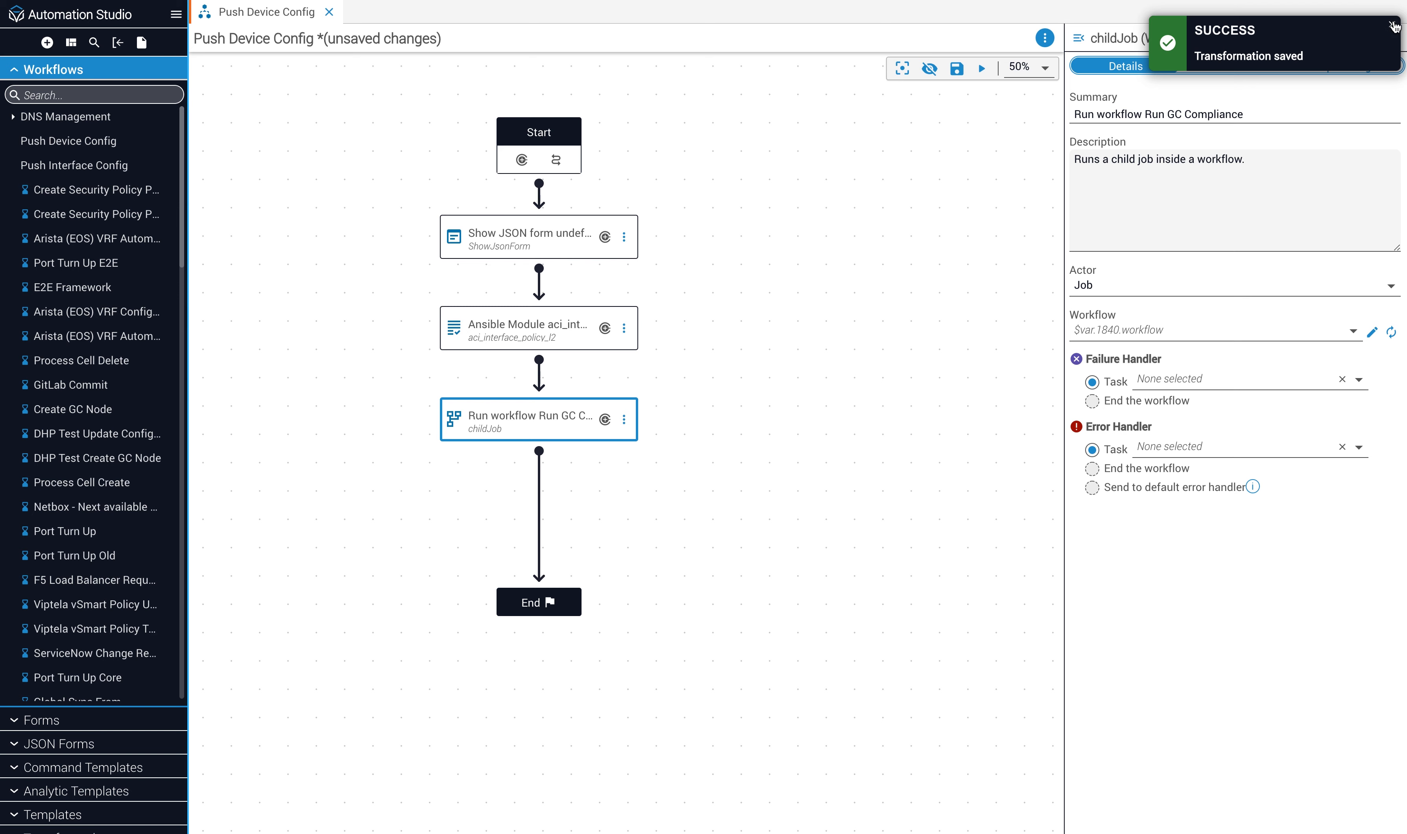
{"action": "left_click", "coordinate": [1226, 68]}
{"action": "left_click", "coordinate": [1160, 72]}
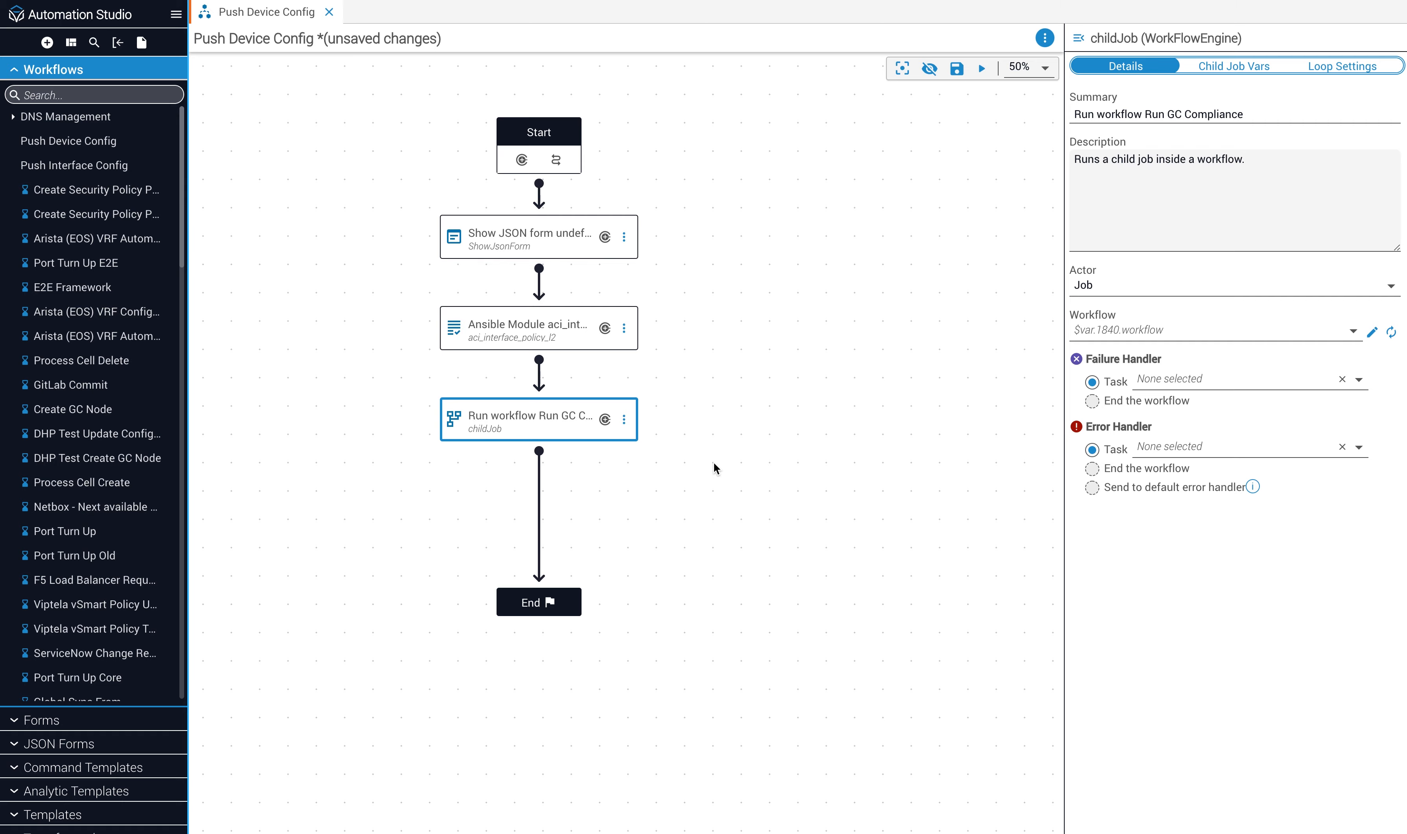
Switch to the JST Designer, turn on the live result preview for the Query Example transformation, and review and save its input configuration
{"action": "mouse_move", "coordinate": [372, 2]}
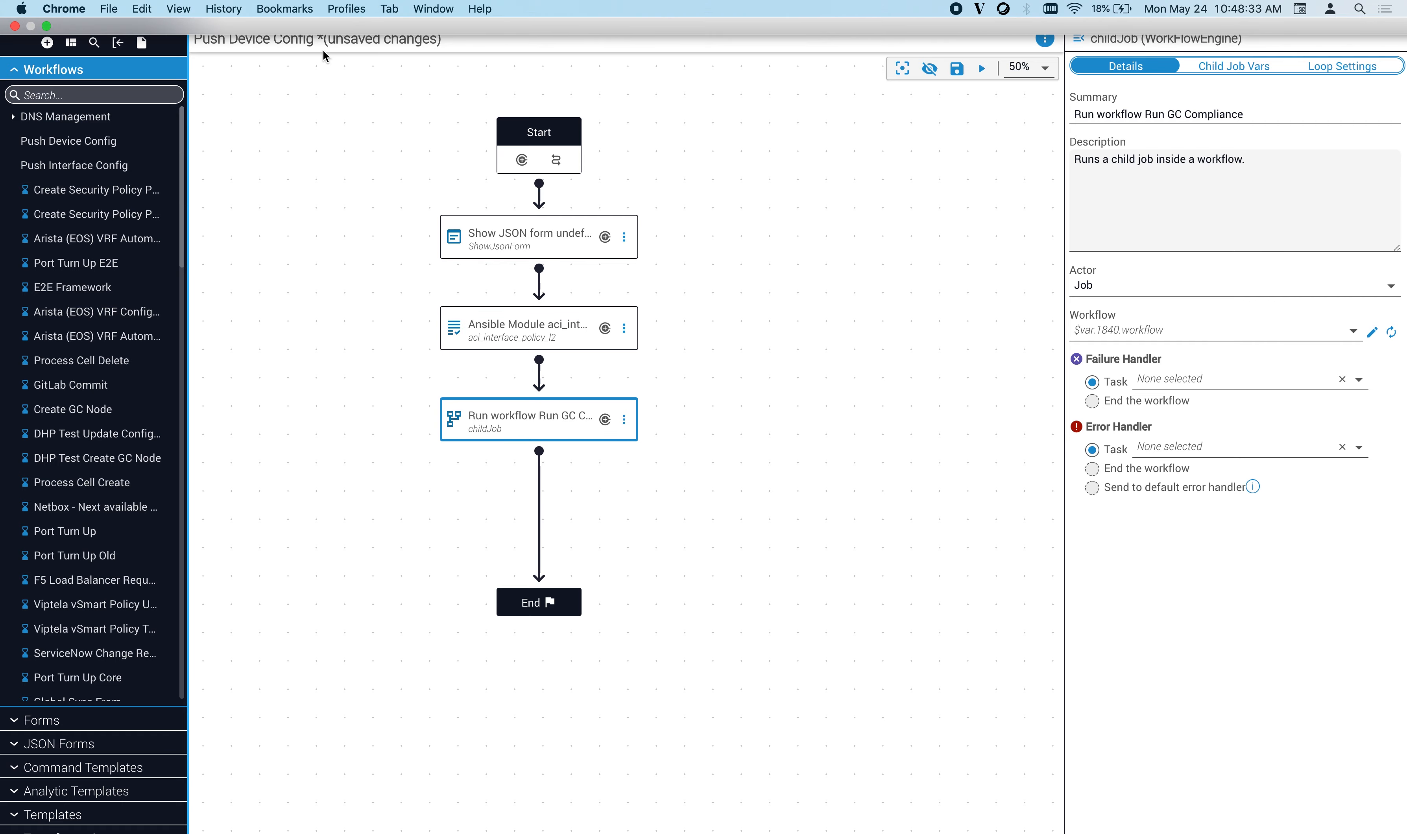
{"action": "left_click", "coordinate": [47, 26]}
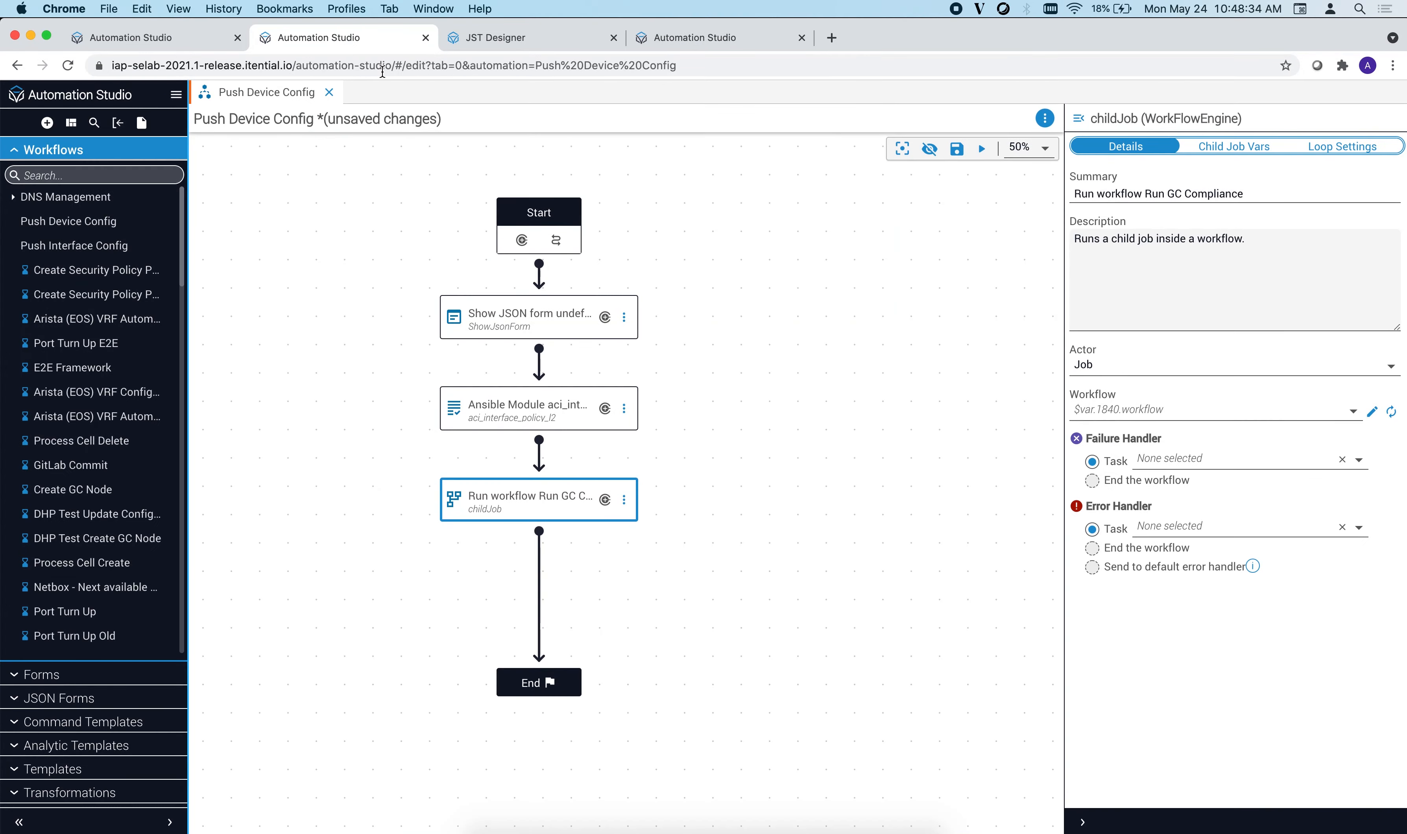
{"action": "left_click", "coordinate": [512, 39]}
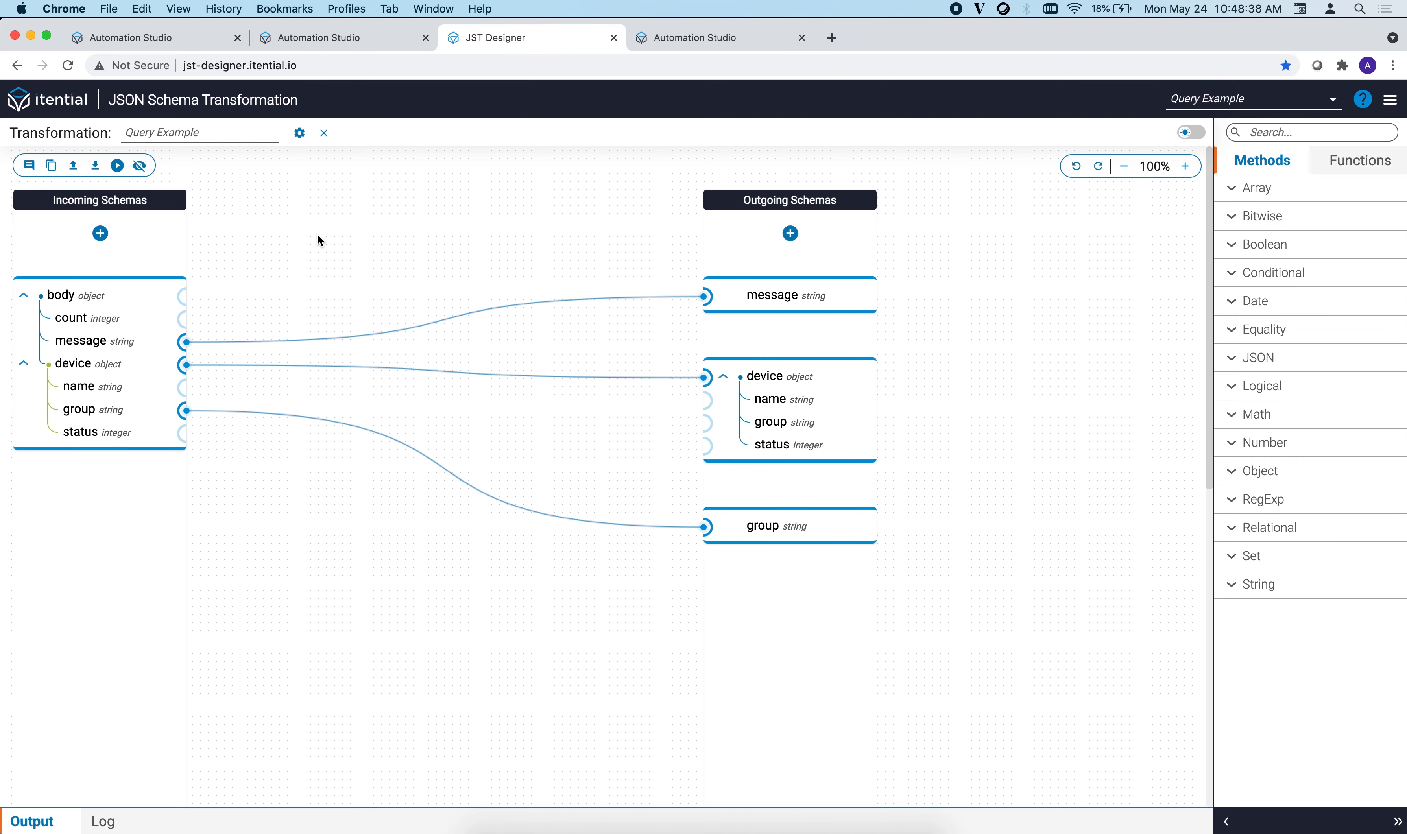
{"action": "left_click", "coordinate": [141, 166]}
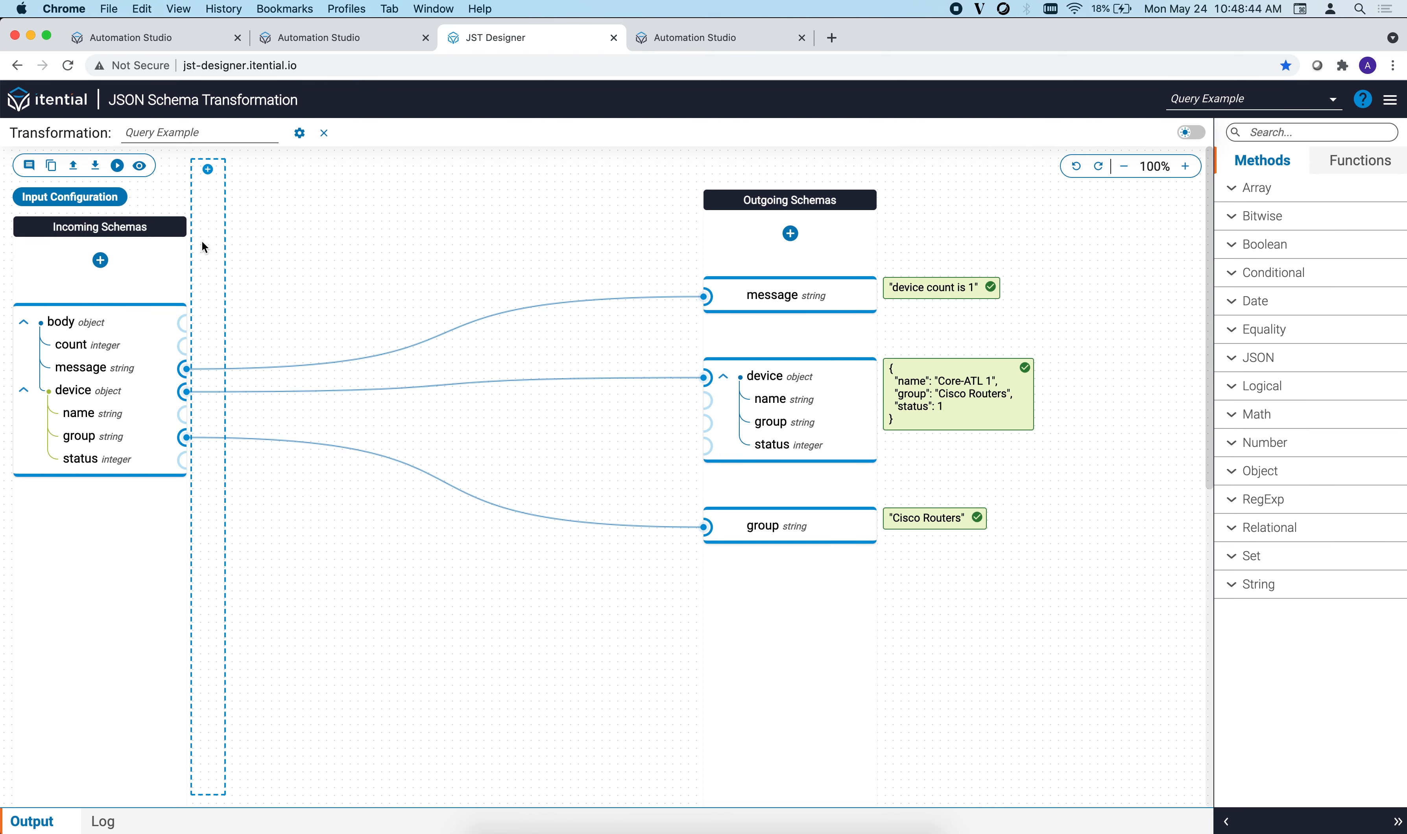
{"action": "left_click", "coordinate": [94, 199]}
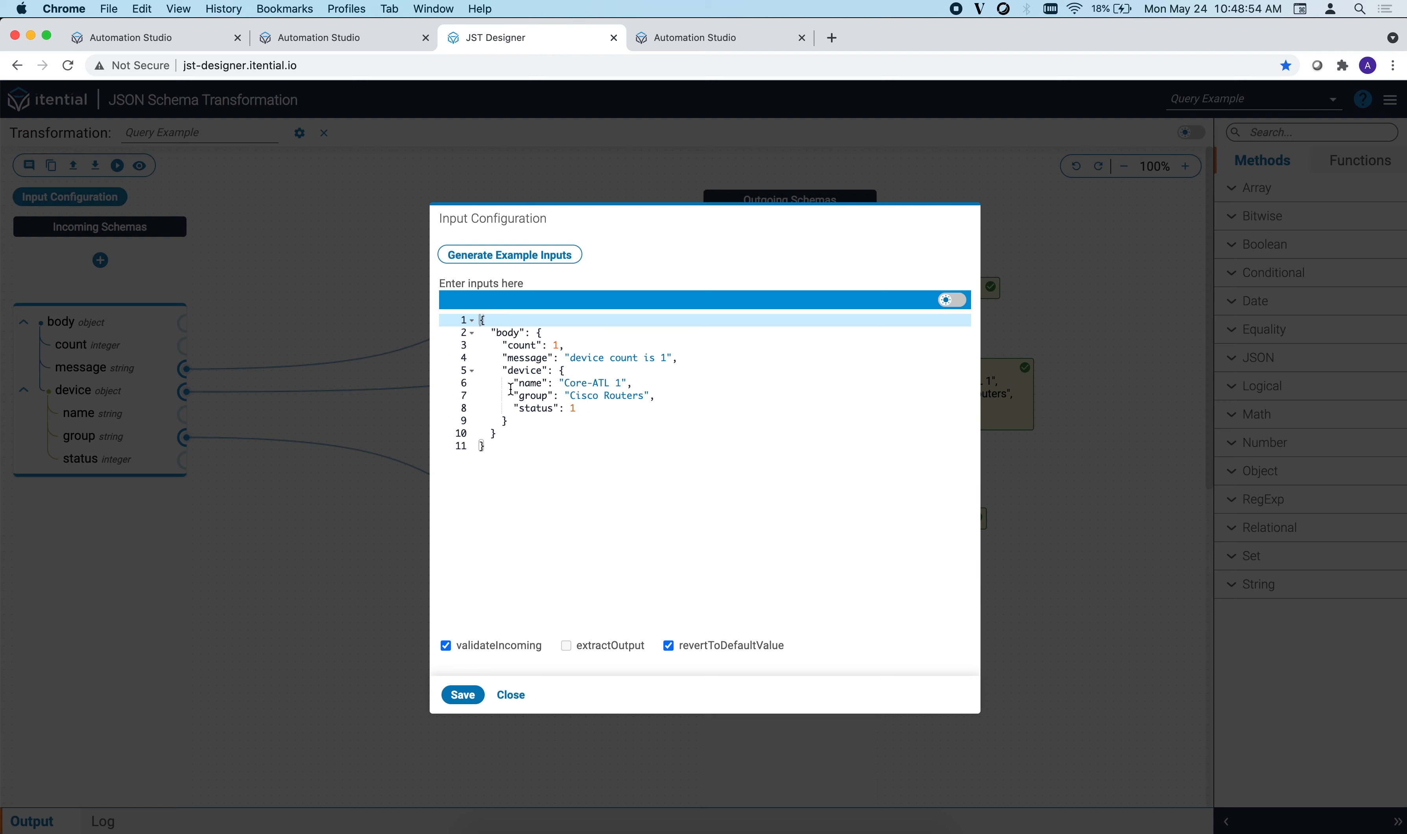
{"action": "left_click", "coordinate": [464, 695]}
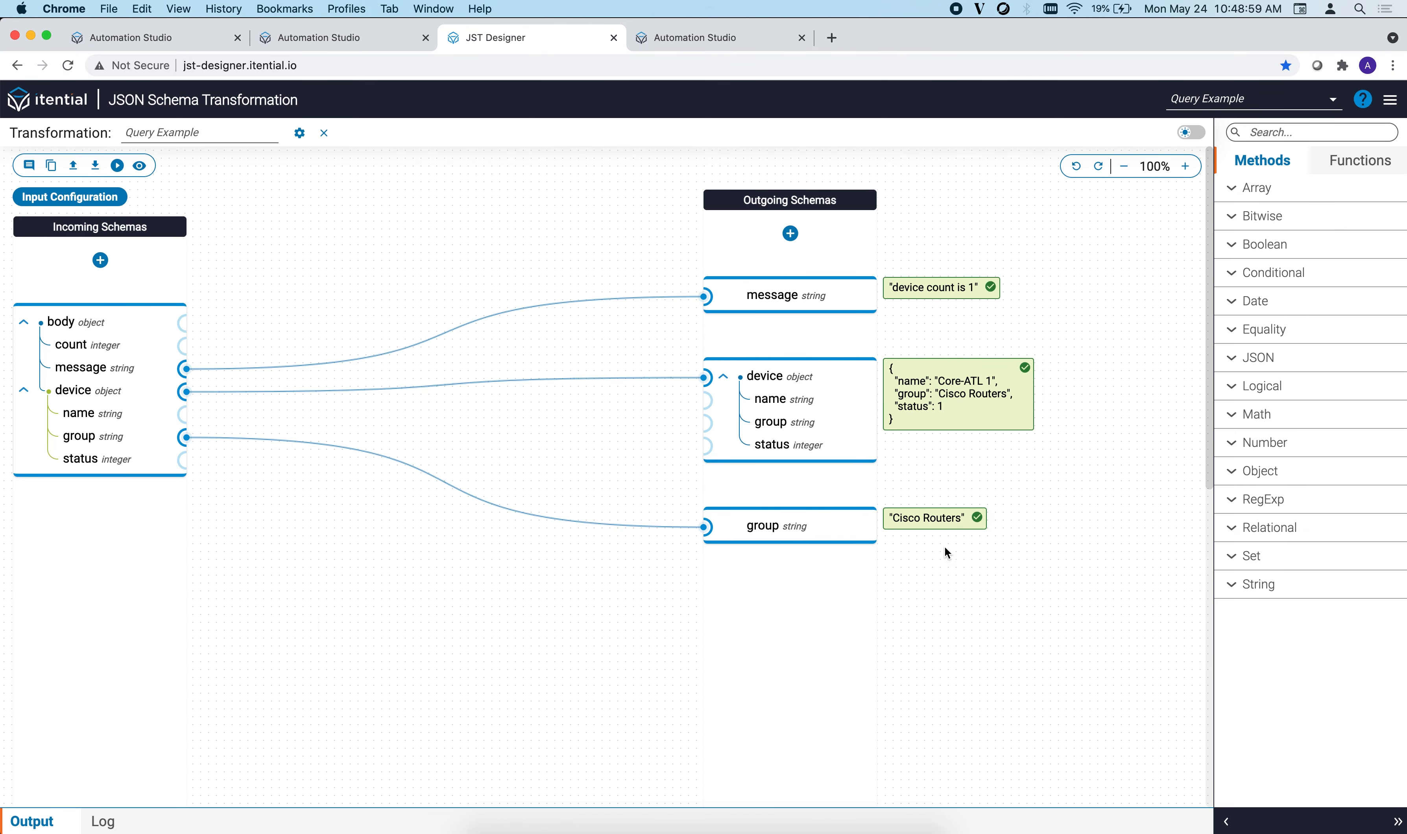
Search the methods for "upper" and place the toUpperCase method between the incoming and outgoing schemas
{"action": "mouse_move", "coordinate": [922, 303]}
{"action": "mouse_move", "coordinate": [138, 384]}
{"action": "left_click", "coordinate": [1277, 134]}
{"action": "type", "text": "upper"}
{"action": "left_click_drag", "start_coordinate": [1289, 214], "coordinate": [535, 287]}
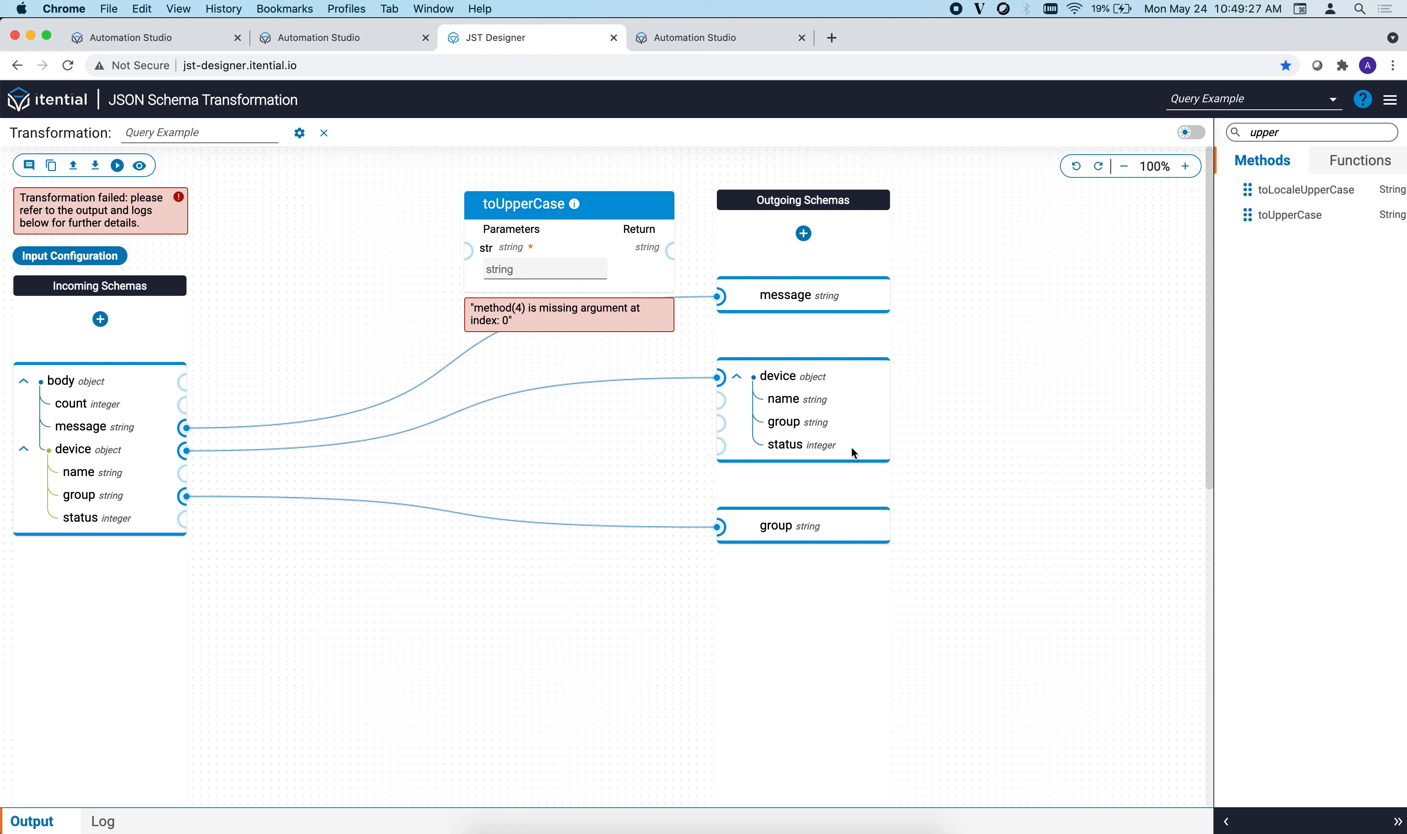
Delete the direct link between the incoming and outgoing message, and route the message through toUpperCase instead
{"action": "left_click", "coordinate": [436, 371]}
{"action": "key", "text": "Delete"}
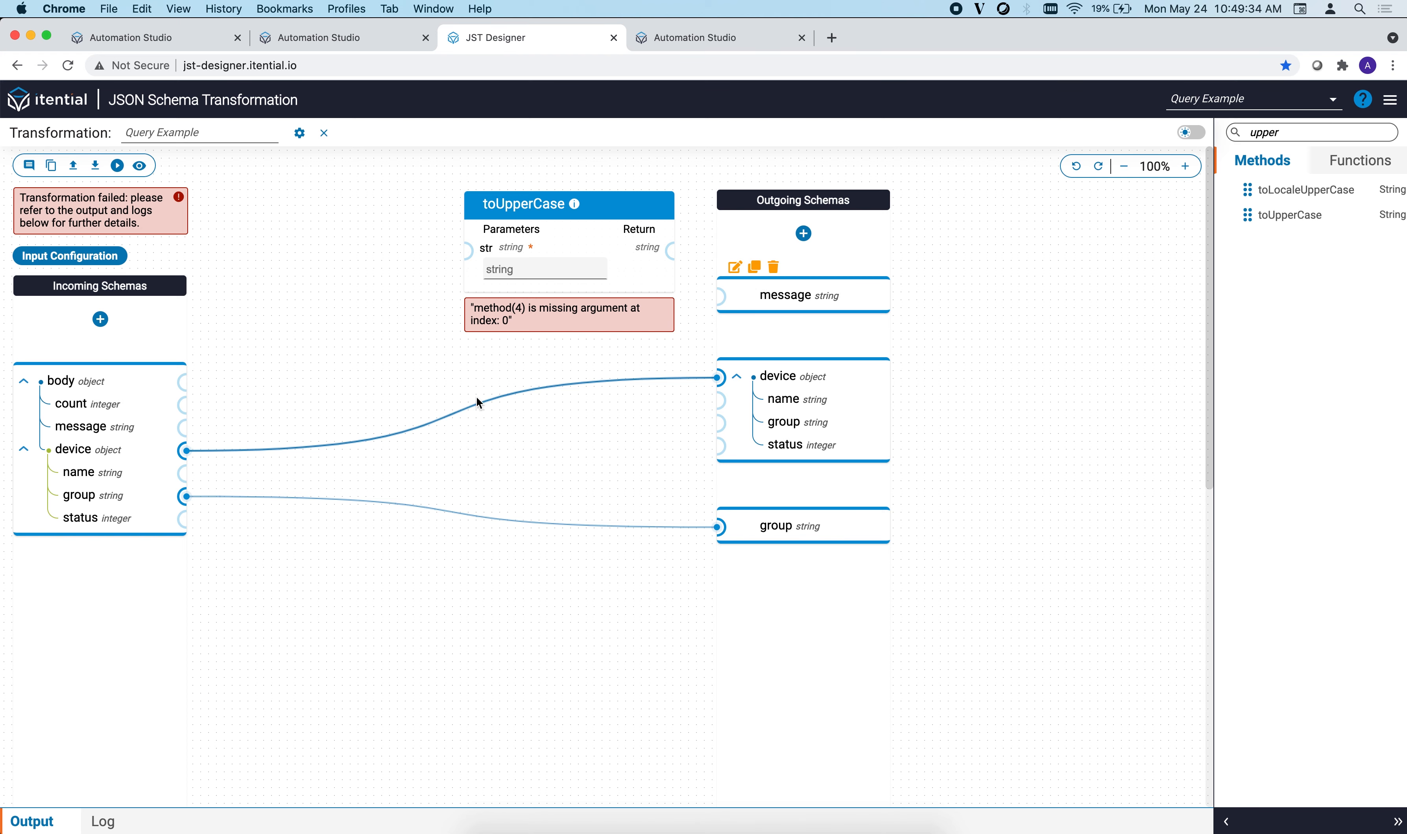
{"action": "mouse_move", "coordinate": [183, 427]}
{"action": "left_mouse_down"}
{"action": "mouse_move", "coordinate": [320, 365]}
{"action": "mouse_move", "coordinate": [468, 253]}
{"action": "left_mouse_up"}
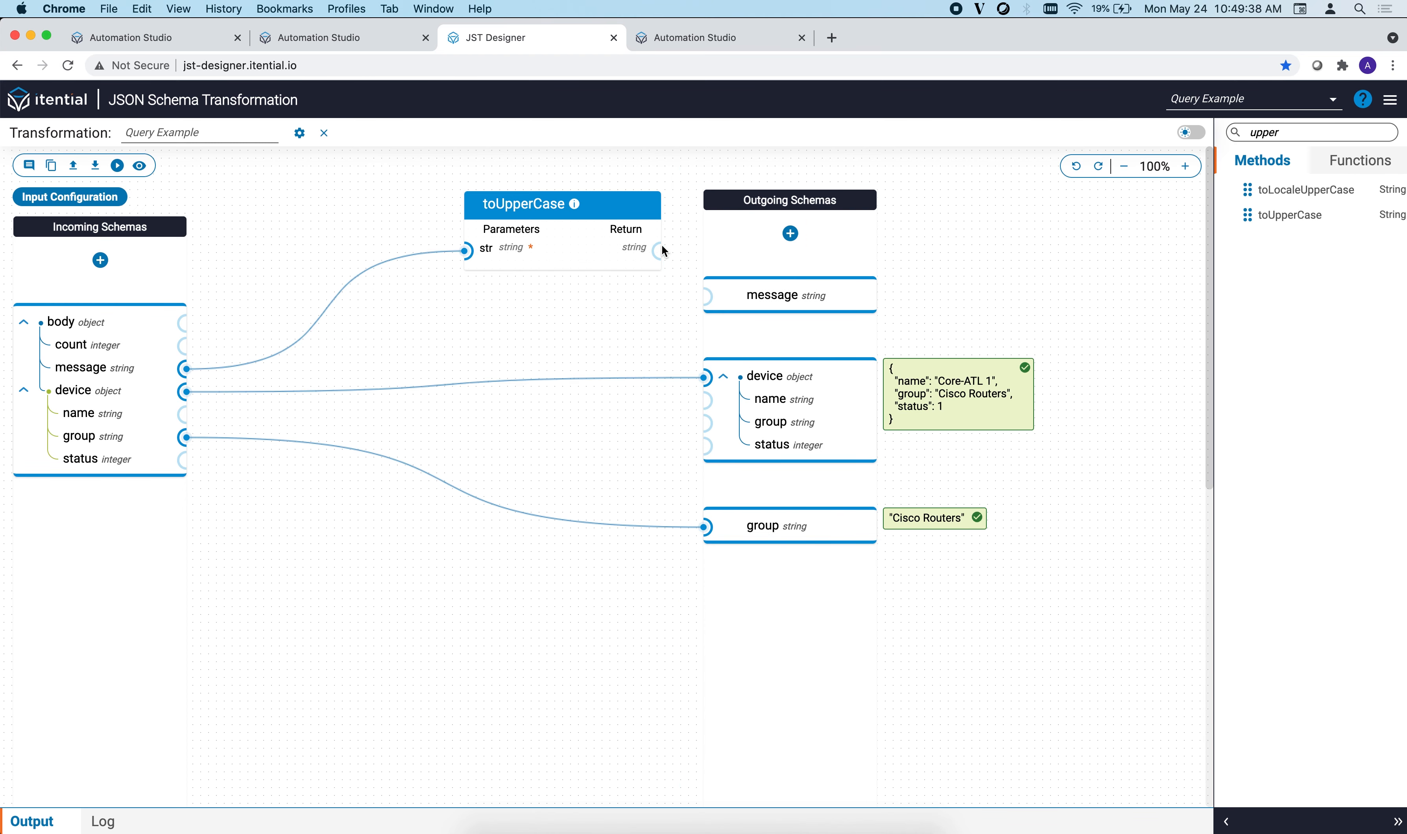
{"action": "left_click_drag", "start_coordinate": [661, 253], "coordinate": [711, 306]}
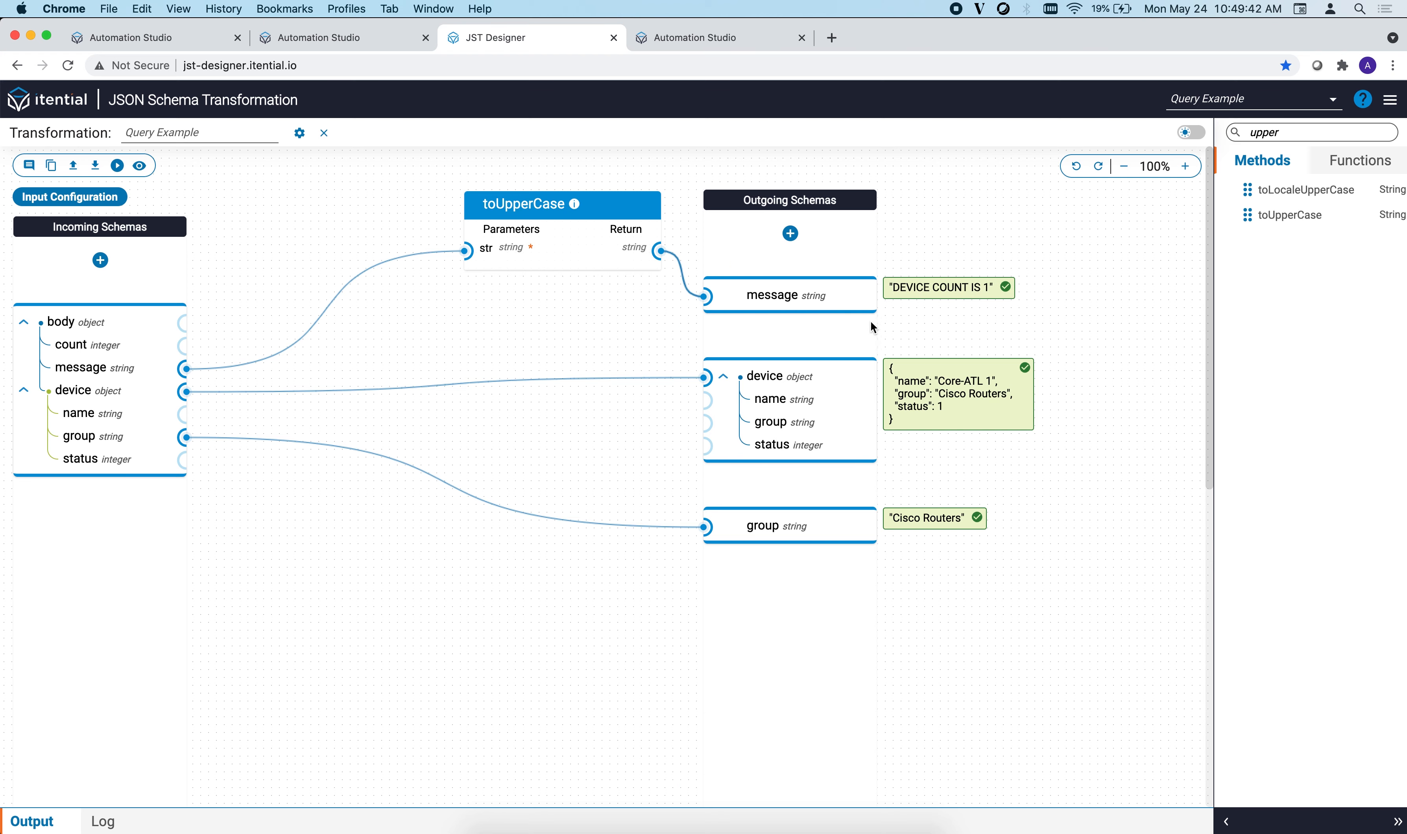